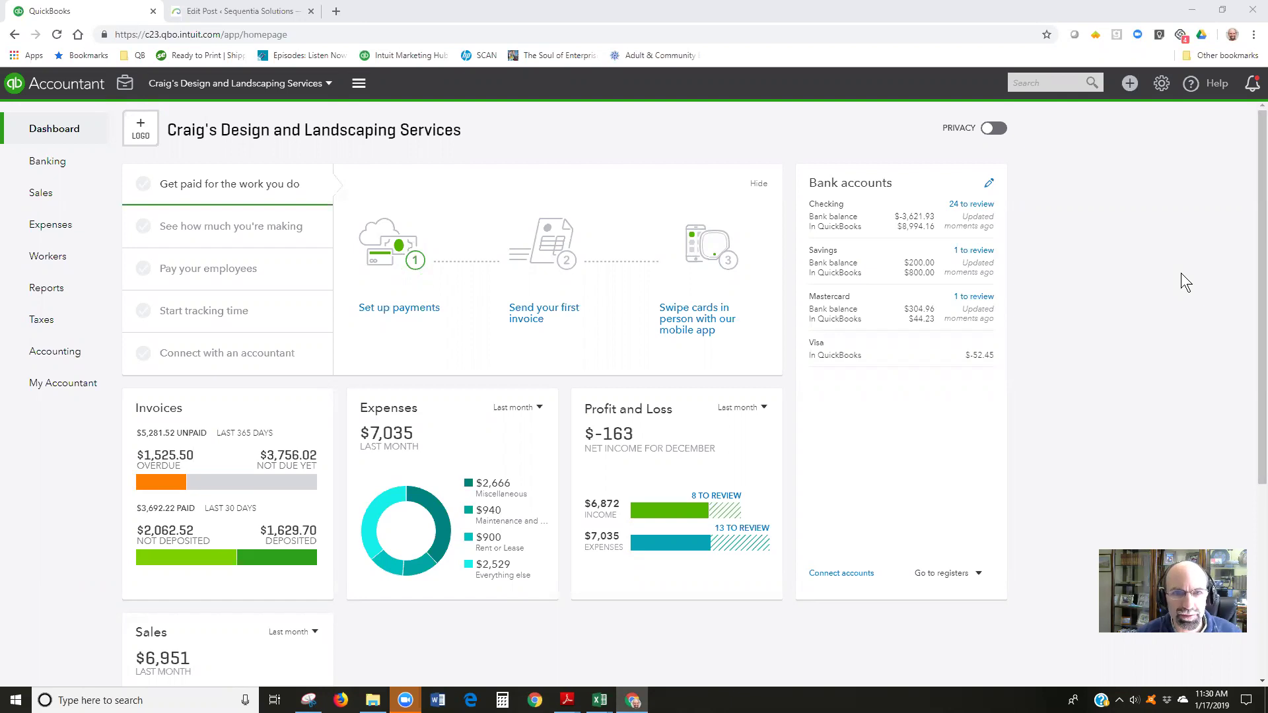
# Step: Start a new Transfer from the Create menu's Other section
pyautogui.click(1130, 84)
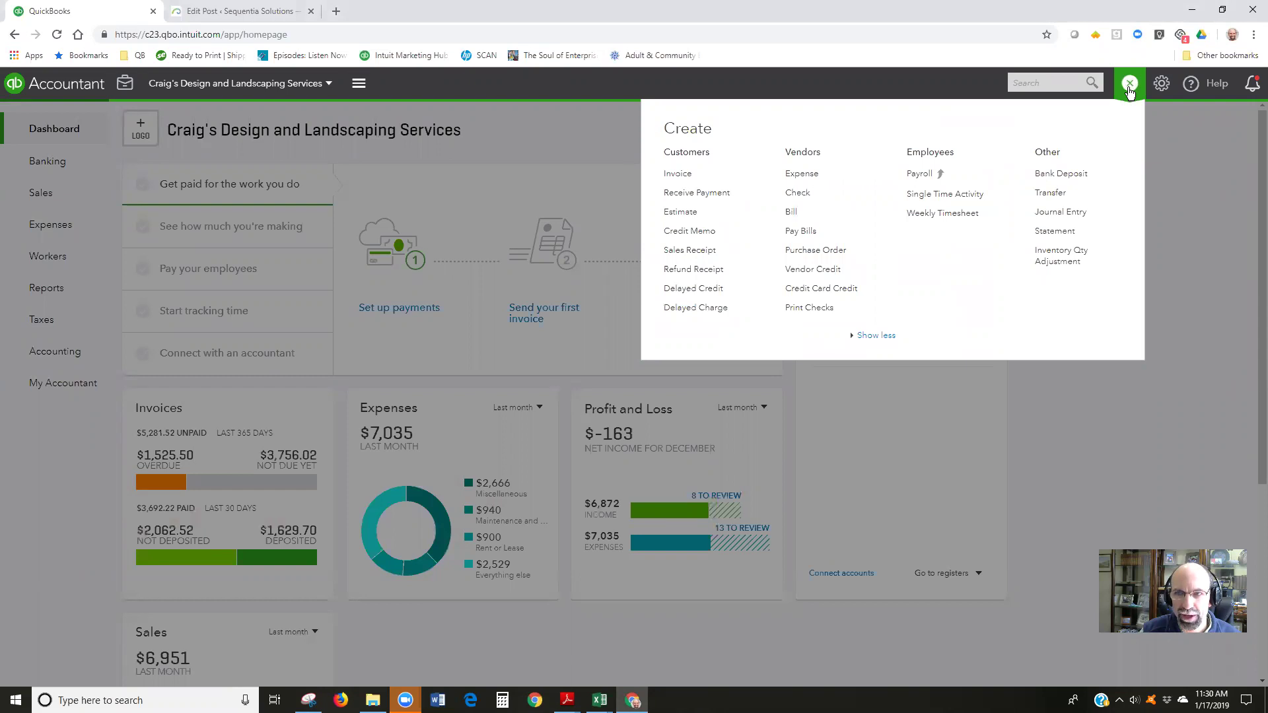
pyautogui.click(1054, 198)
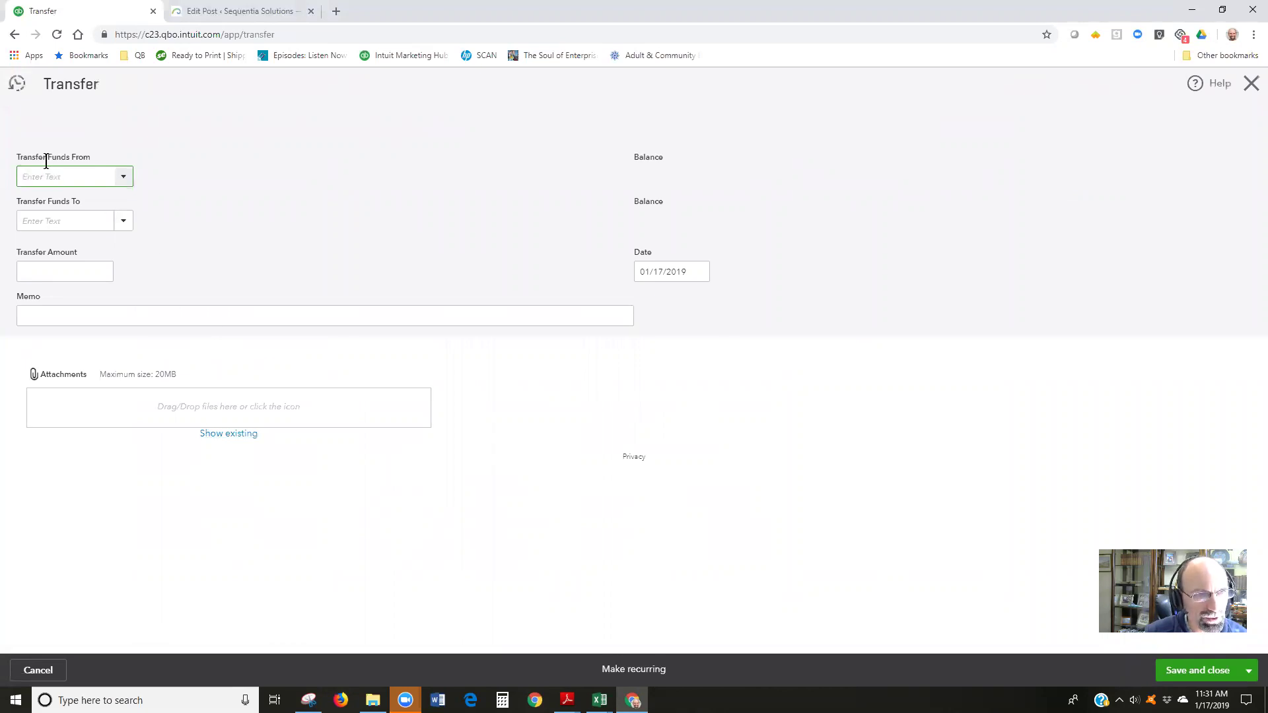
# Step: Set Transfer Funds From to Checking and Transfer Funds To to Visa
pyautogui.click(123, 176)
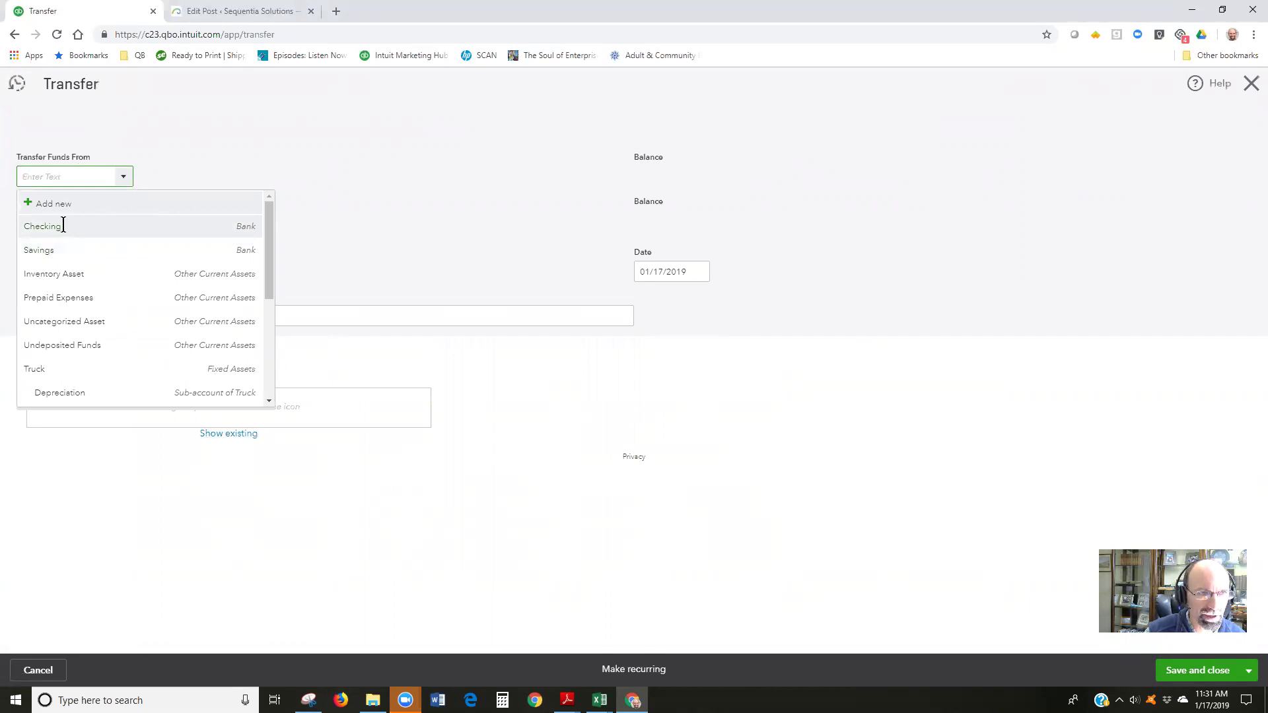
pyautogui.click(64, 228)
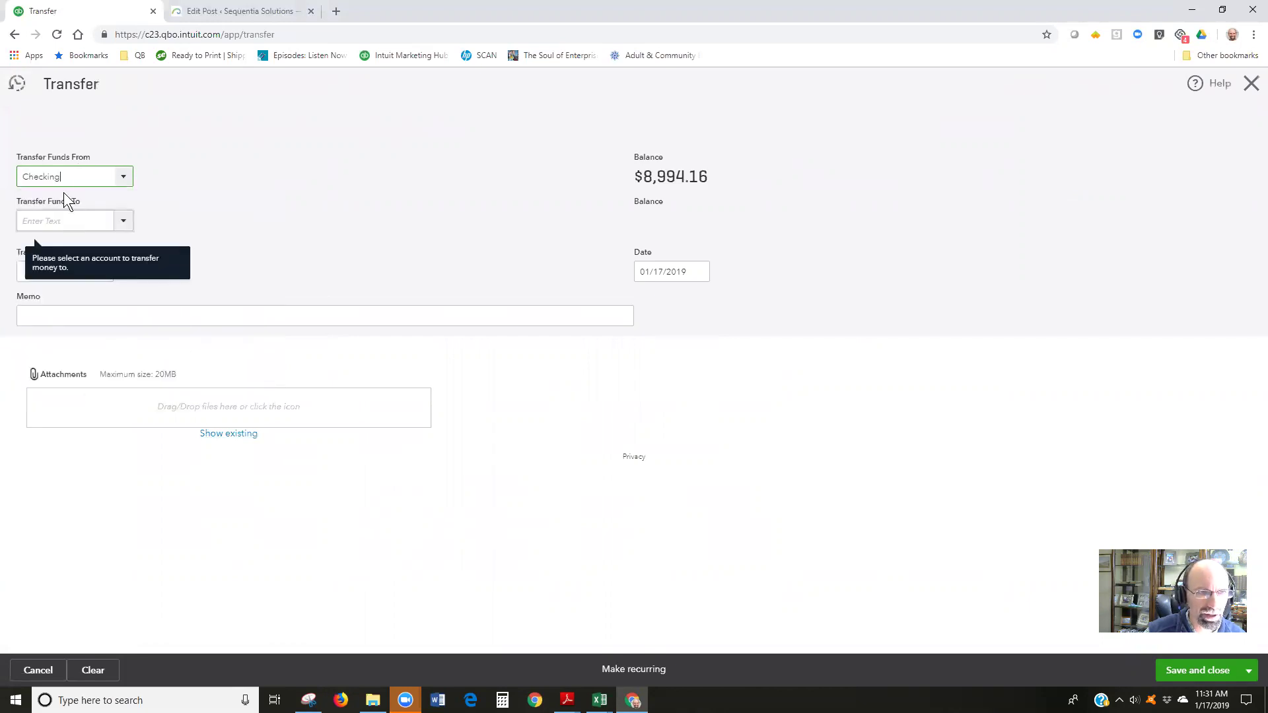
pyautogui.click(125, 224)
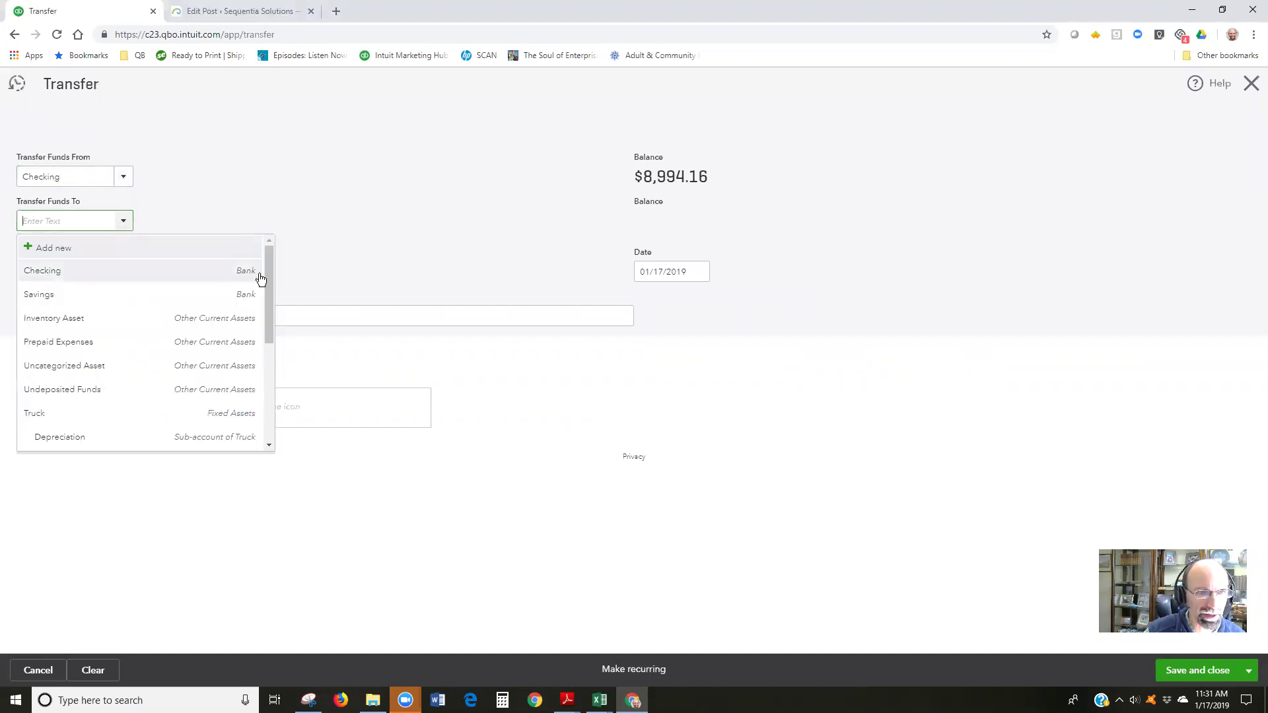
pyautogui.moveTo(266, 276)
pyautogui.mouseDown()
pyautogui.moveTo(271, 299)
pyautogui.moveTo(113, 350)
pyautogui.mouseUp()
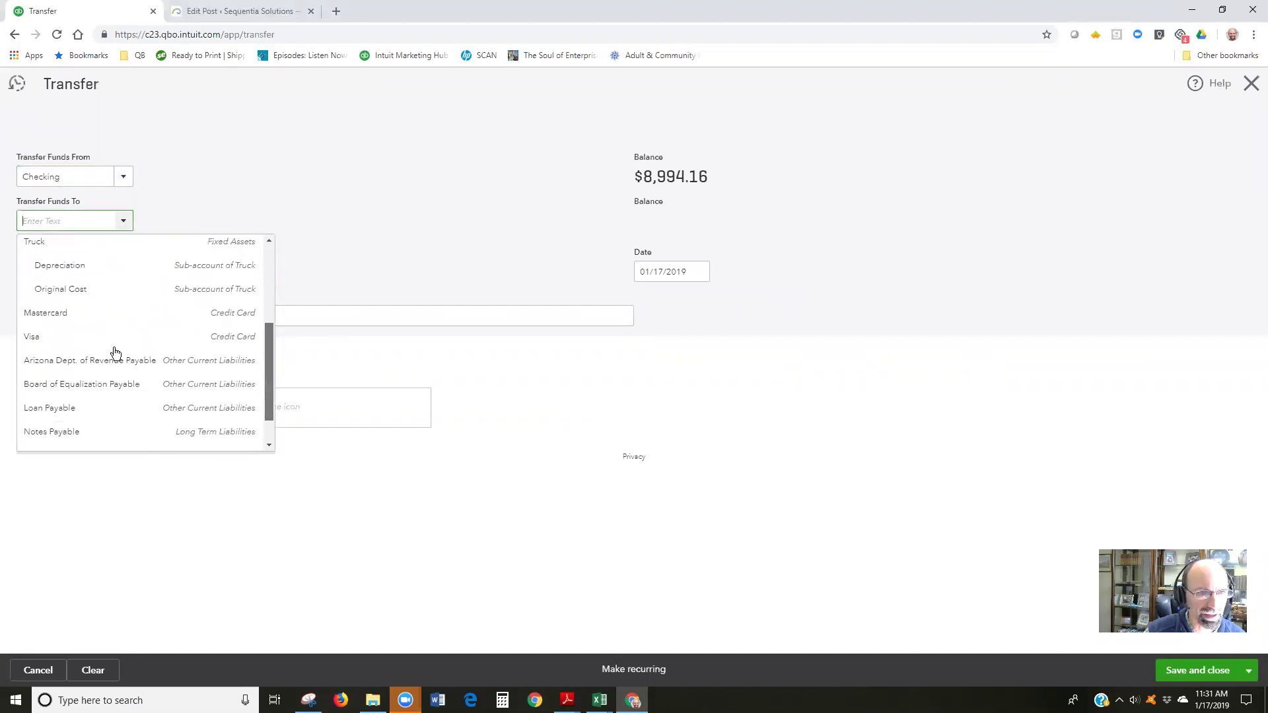
pyautogui.click(99, 340)
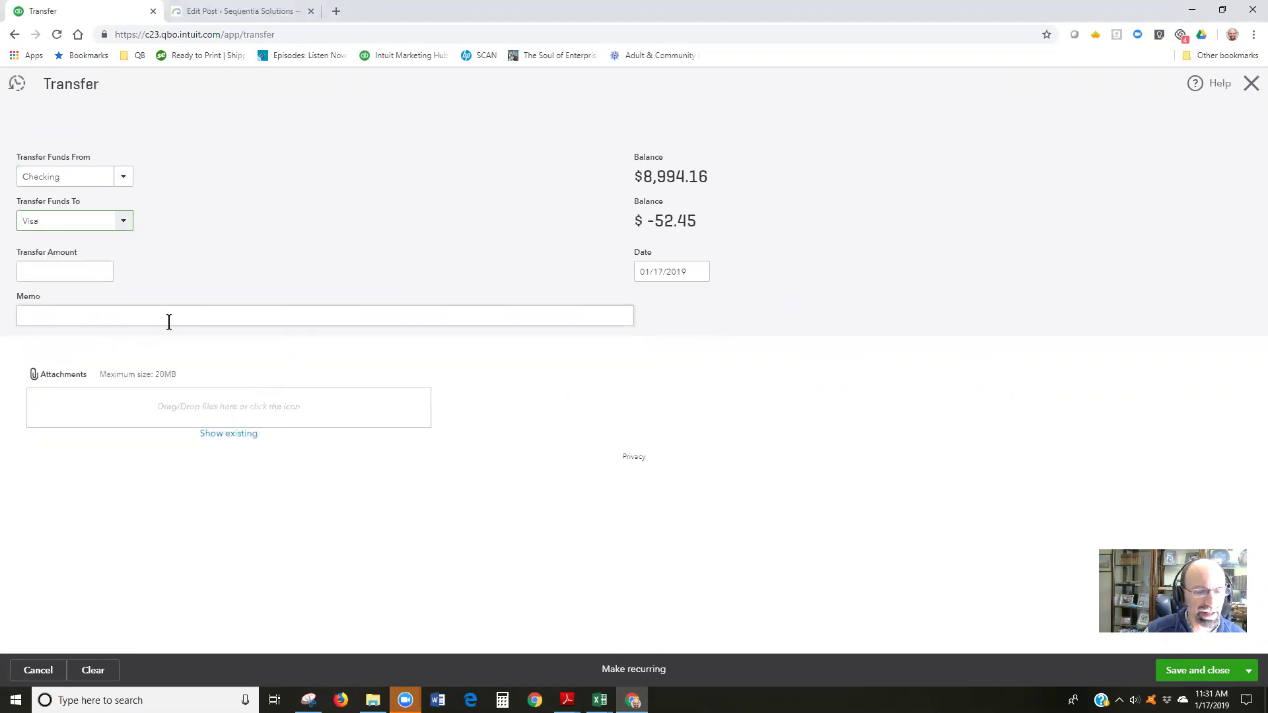
# Step: Enter 150.24 as the amount, keep the 01/17/2019 date, and review the amount
pyautogui.click(69, 273)
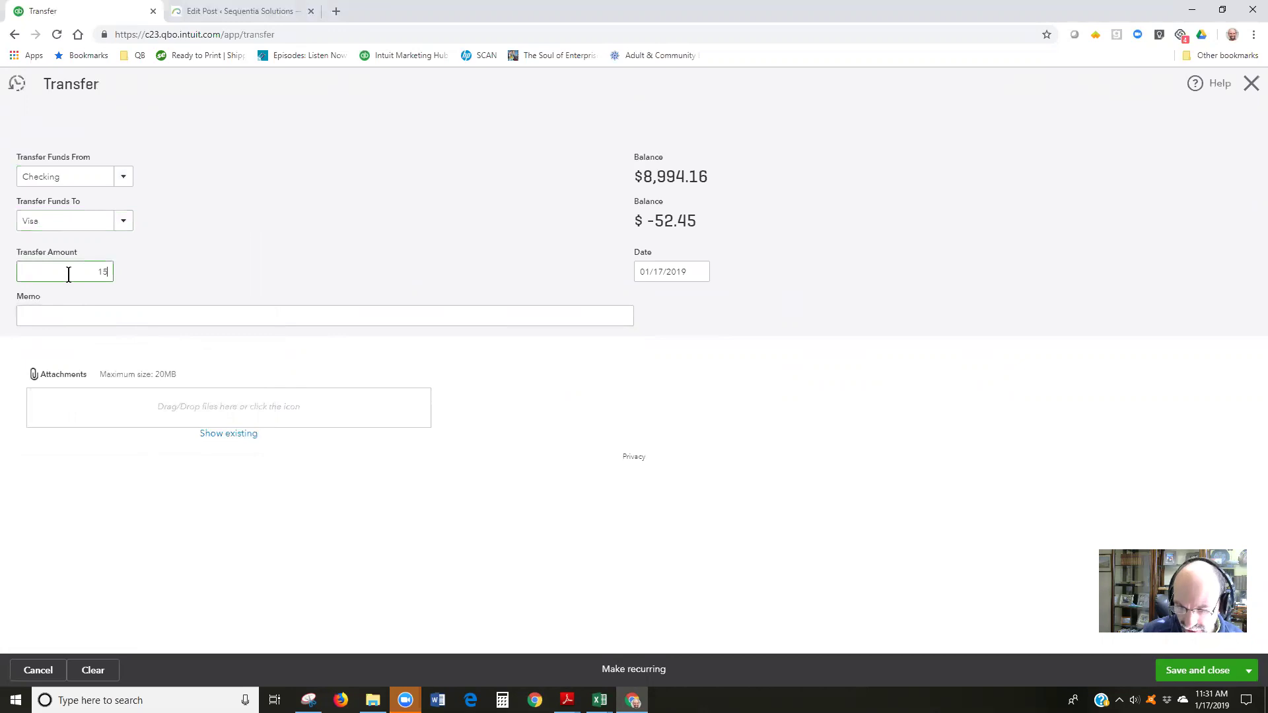
pyautogui.write('150.')
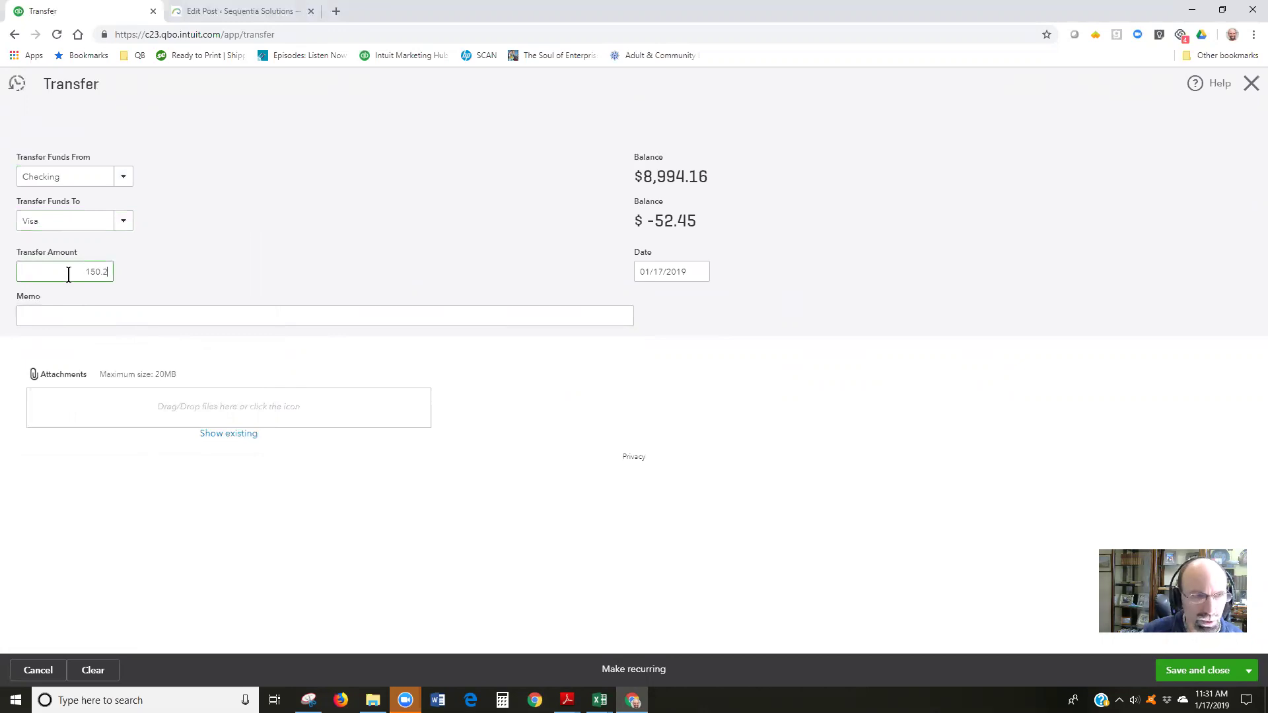
pyautogui.write('24')
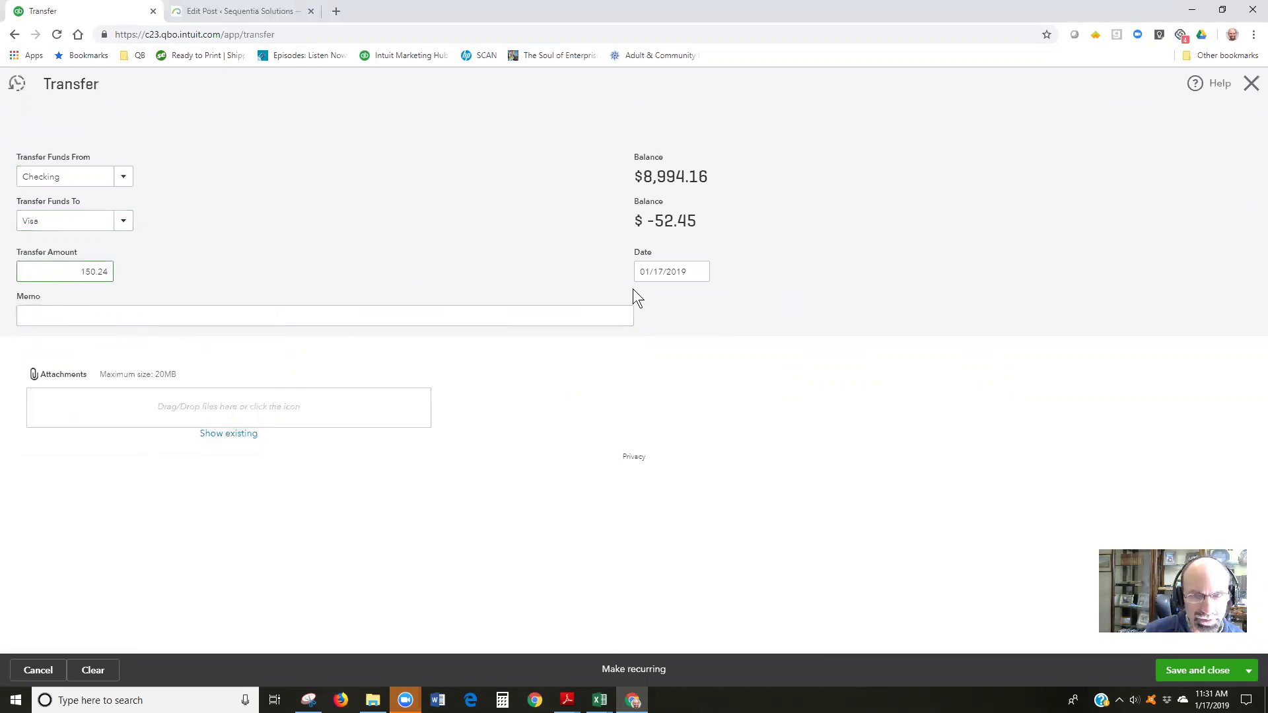
pyautogui.click(657, 274)
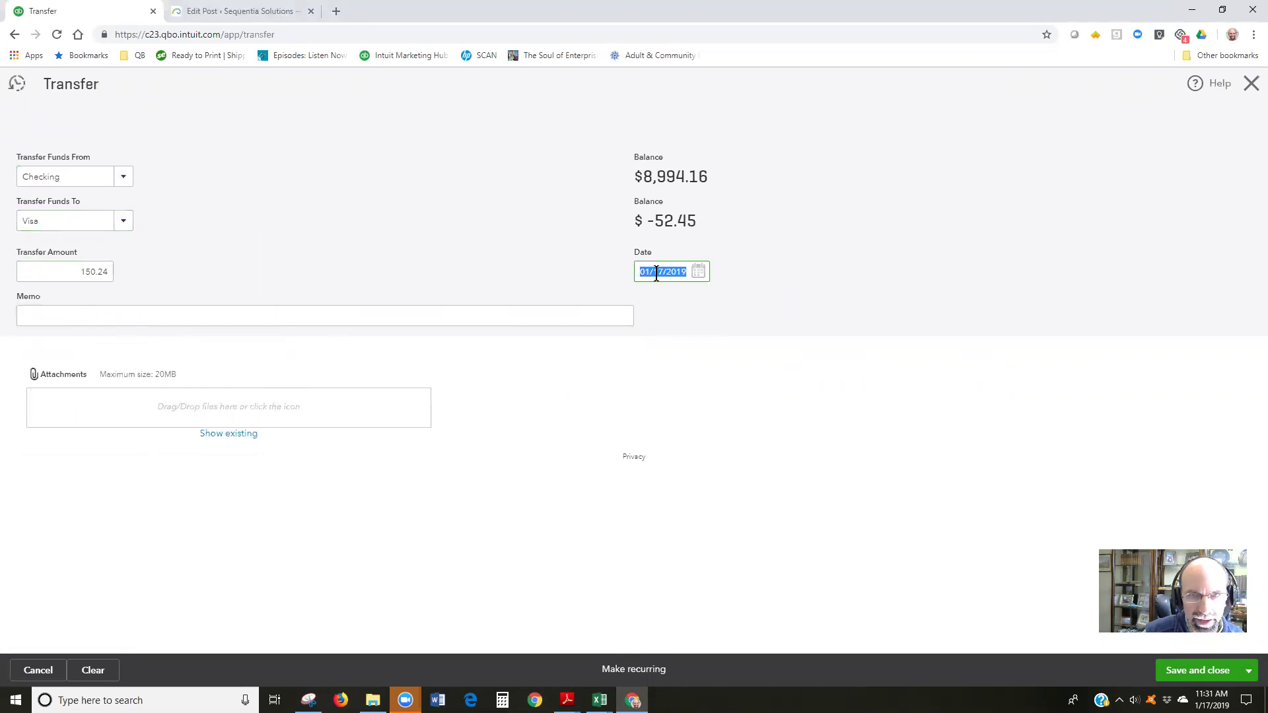
pyautogui.click(700, 272)
pyautogui.click(724, 379)
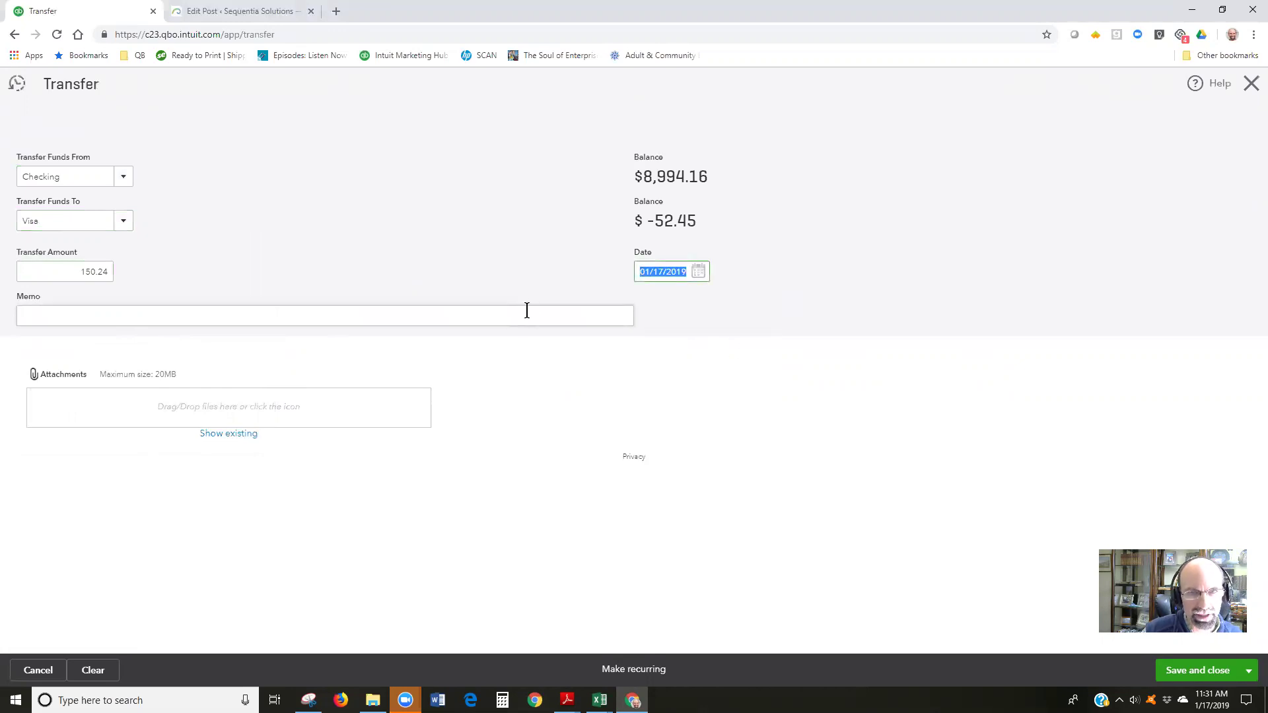
pyautogui.click(526, 311)
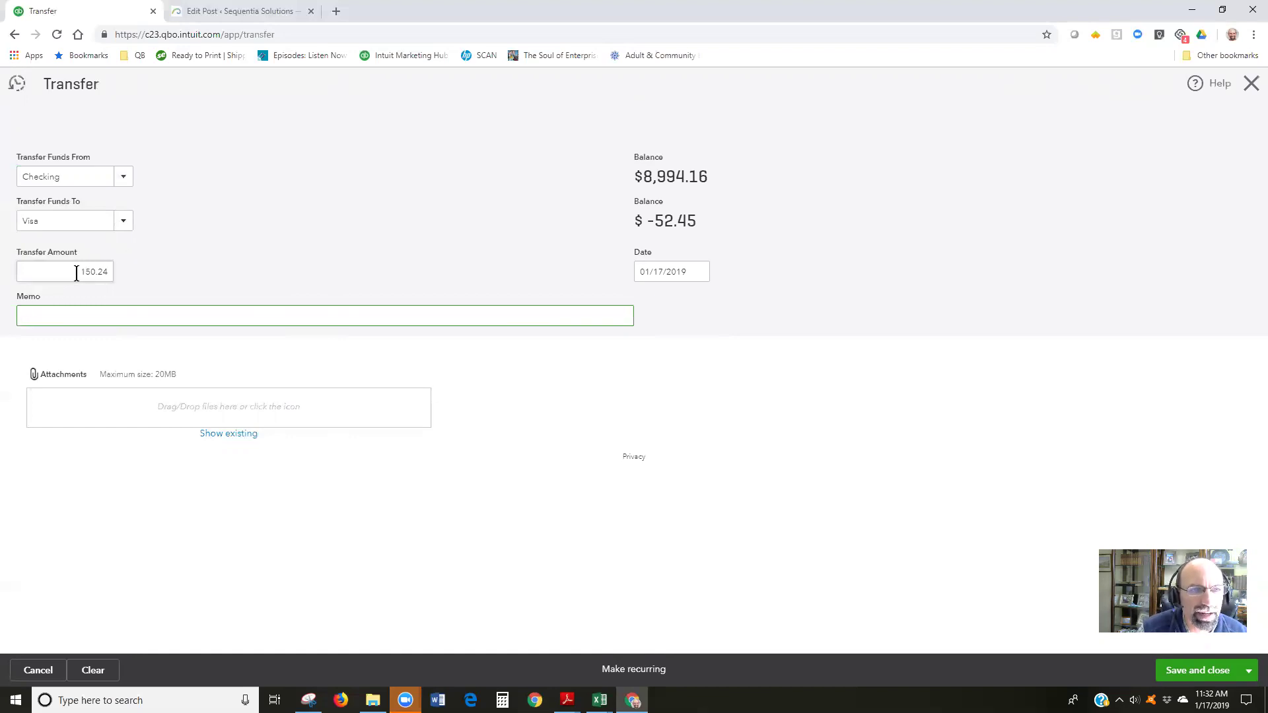
pyautogui.moveTo(77, 272); pyautogui.dragTo(117, 276)
pyautogui.click(107, 276)
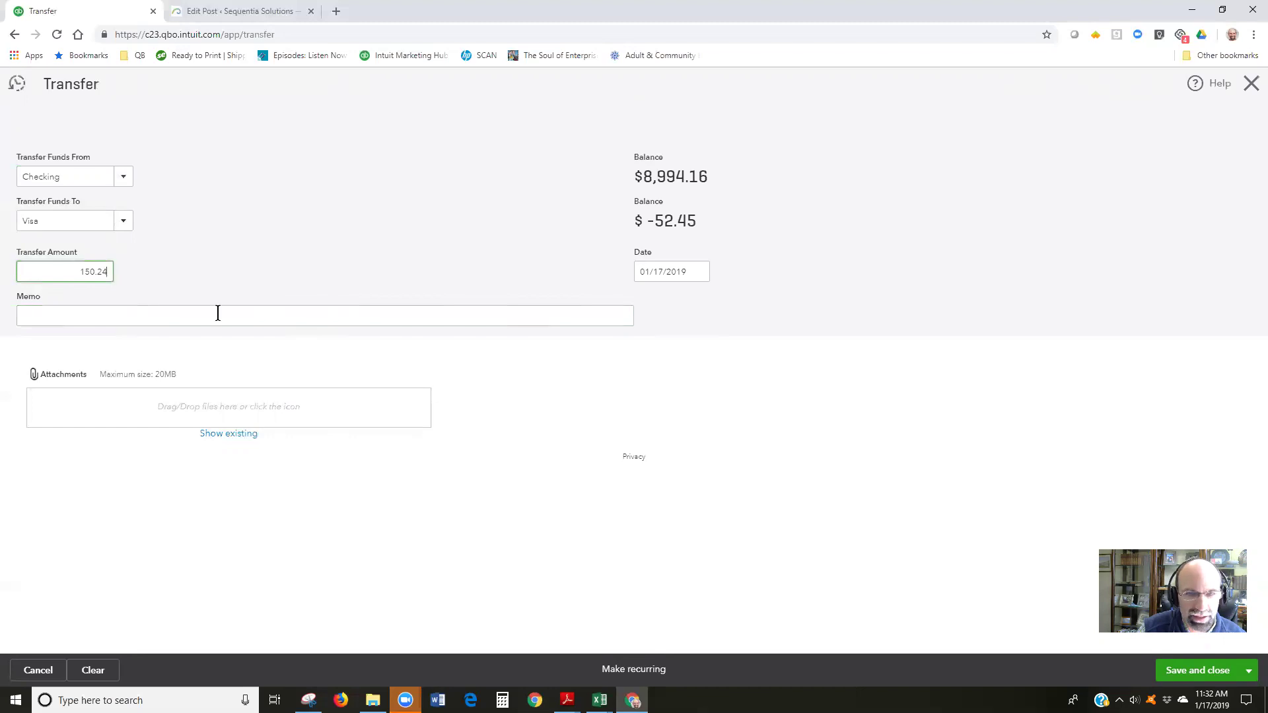
# Step: Save and close the transfer, then go to the Banking feed's For Review list
pyautogui.hotkey('ctrl', 'alt', 'd')
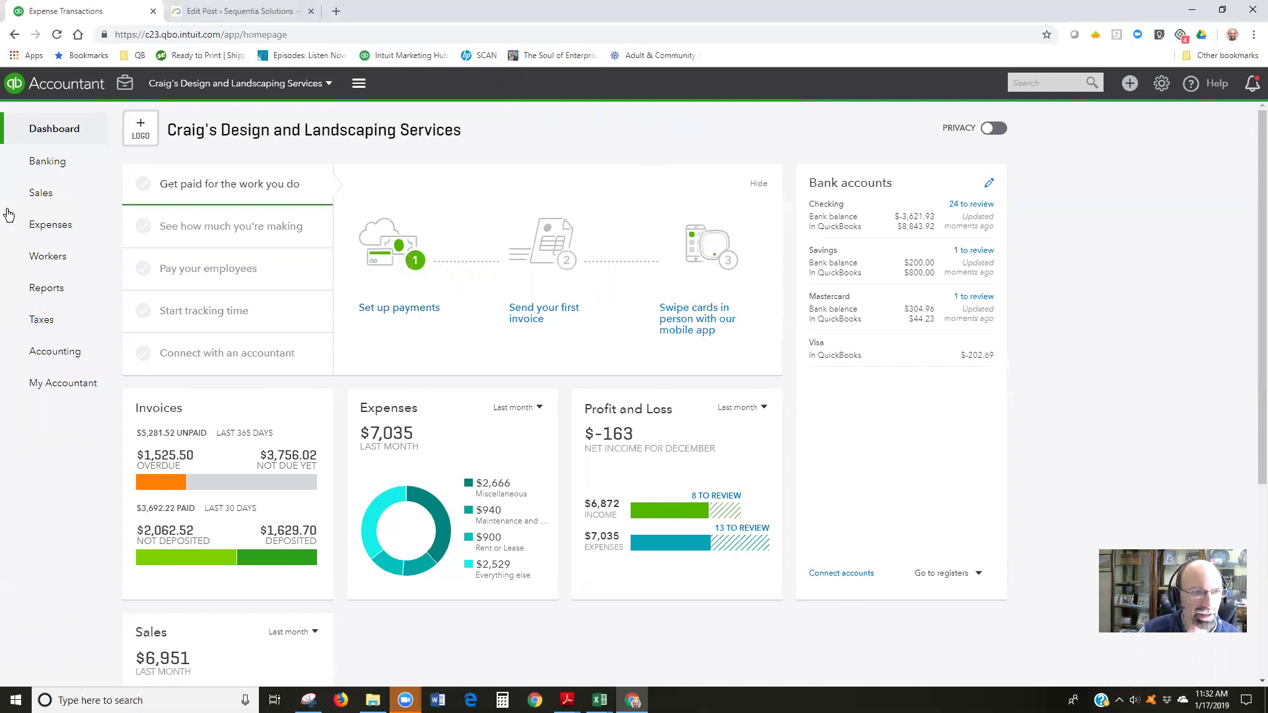
pyautogui.click(36, 165)
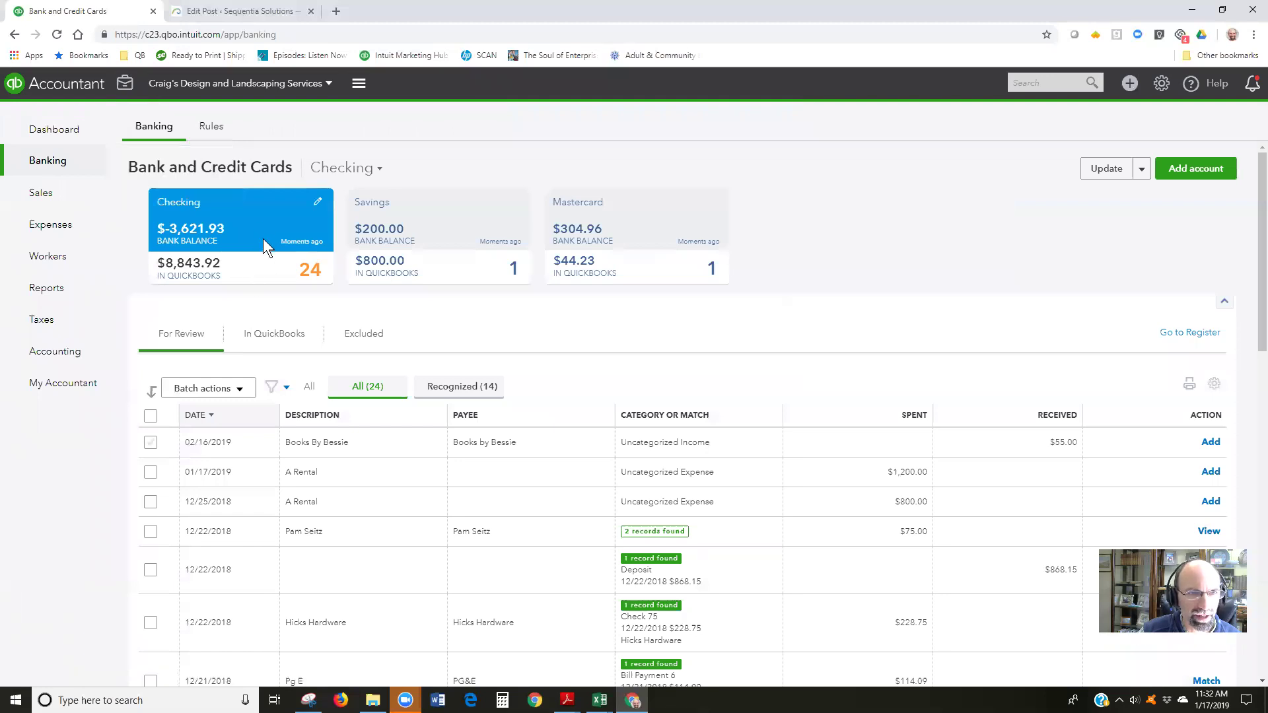
pyautogui.scroll(-1, 489, 504)
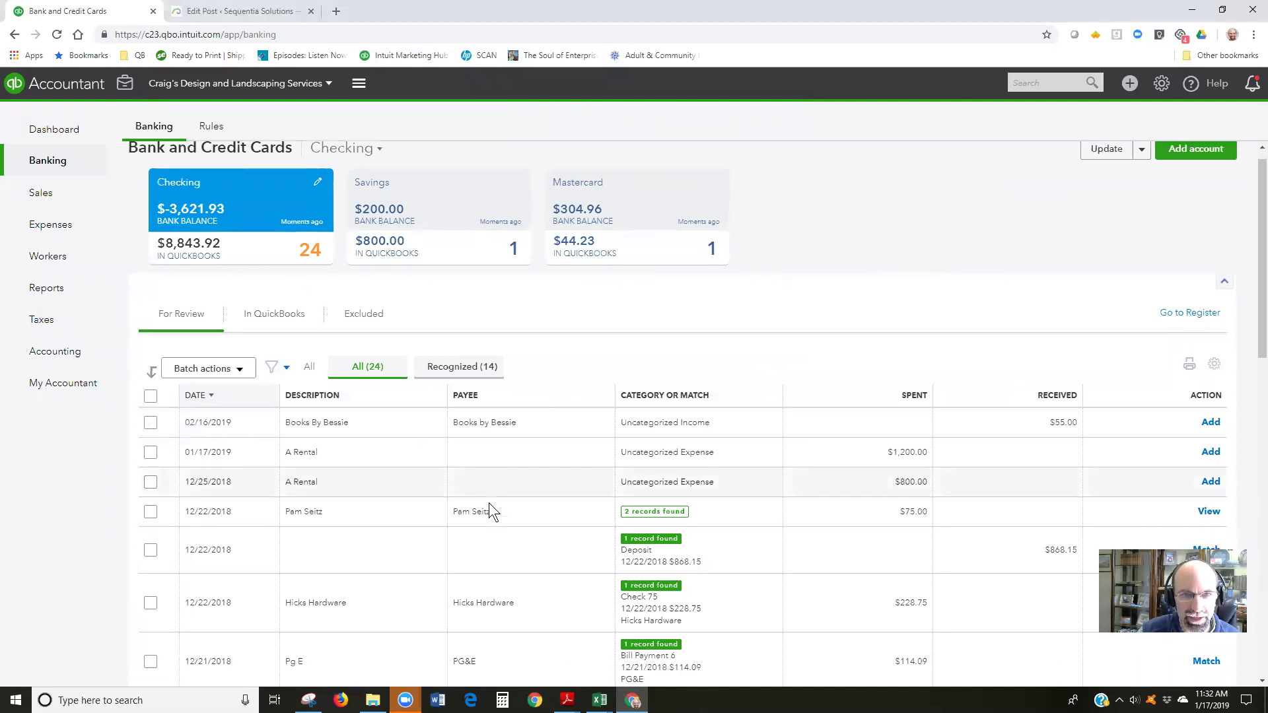
pyautogui.scroll(-1, 488, 504)
pyautogui.scroll(-1, 489, 503)
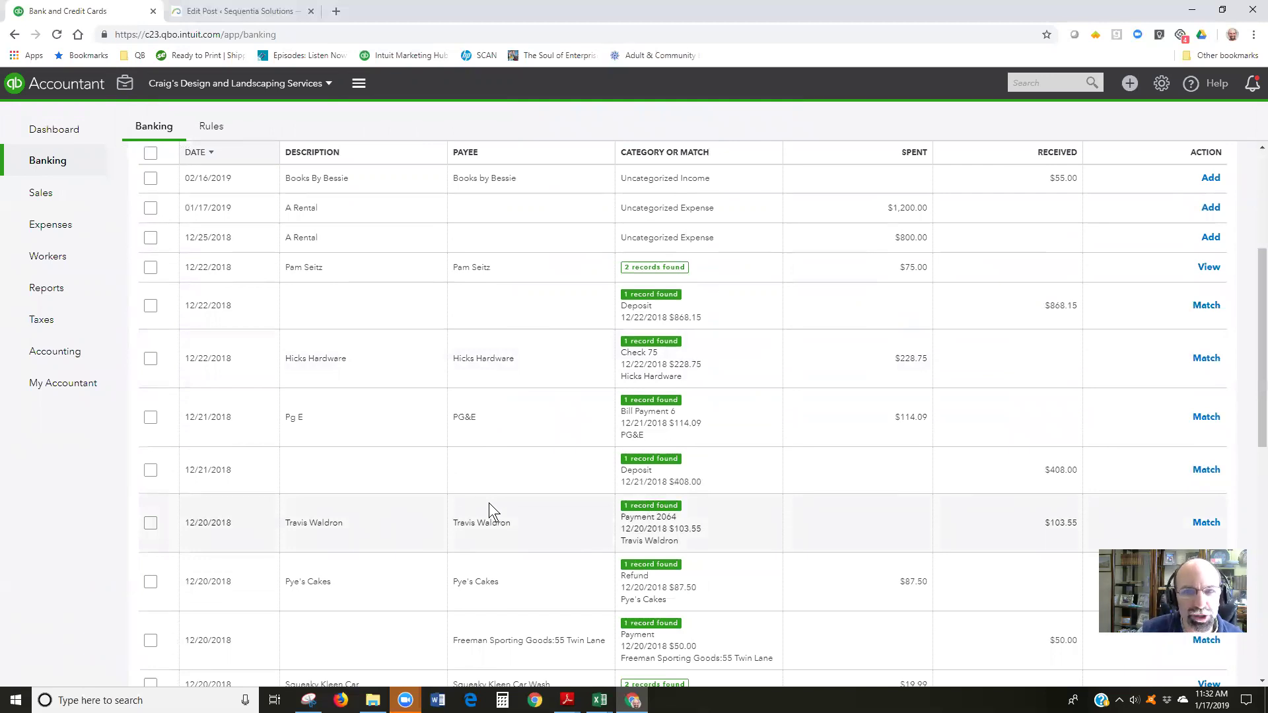
pyautogui.scroll(-2, 489, 504)
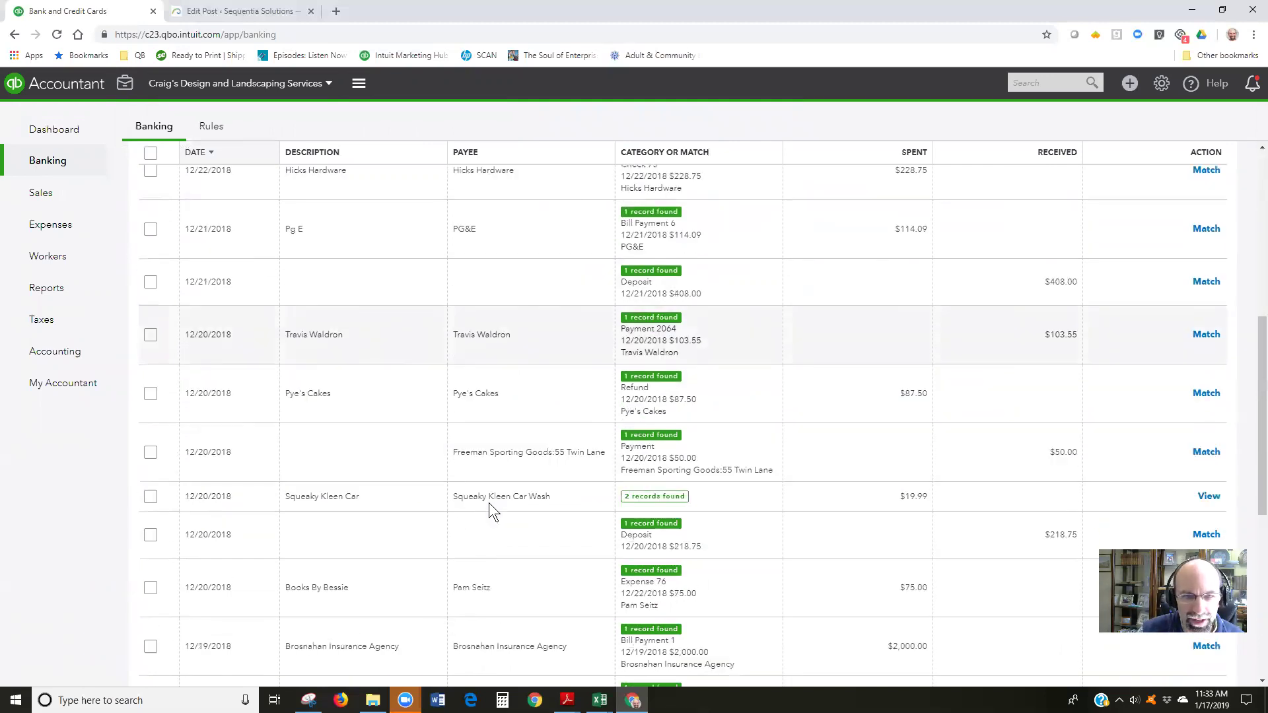
pyautogui.scroll(-1, 488, 503)
pyautogui.scroll(-2, 488, 504)
pyautogui.scroll(-2, 488, 502)
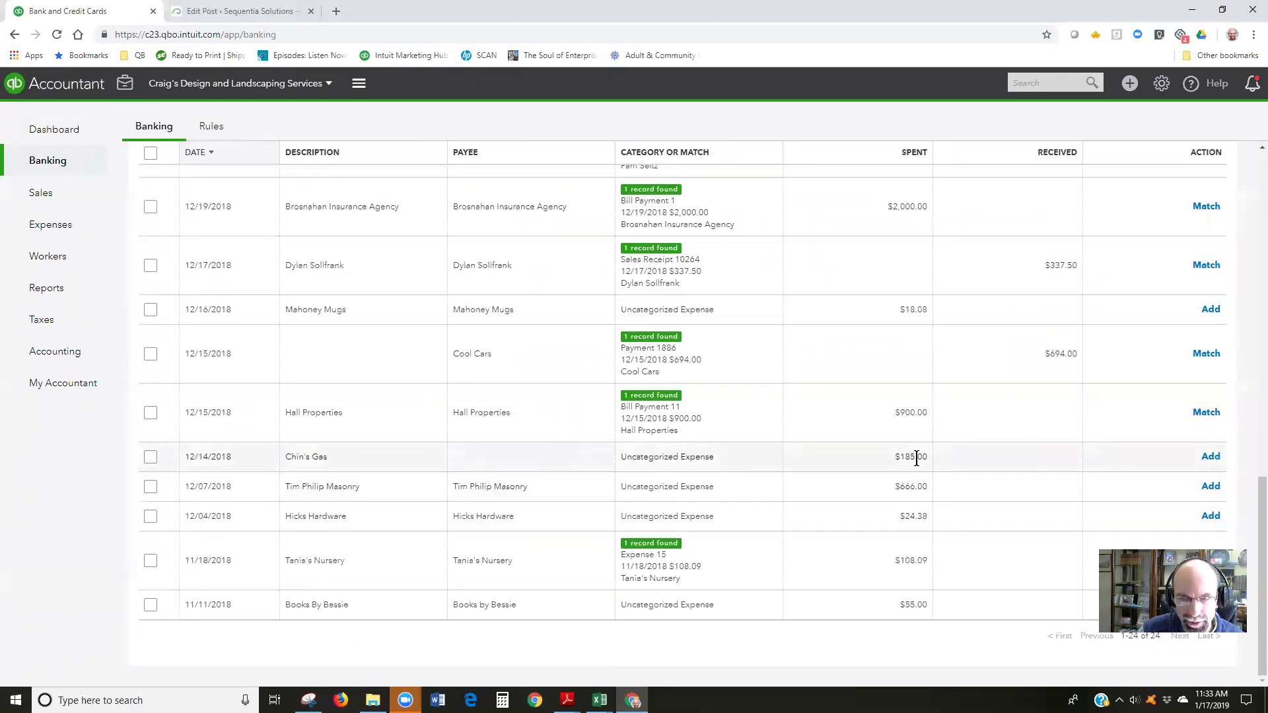
# Step: Categorise the $185.00 Chin's Gas transaction as a transfer to Mastercard
pyautogui.click(693, 456)
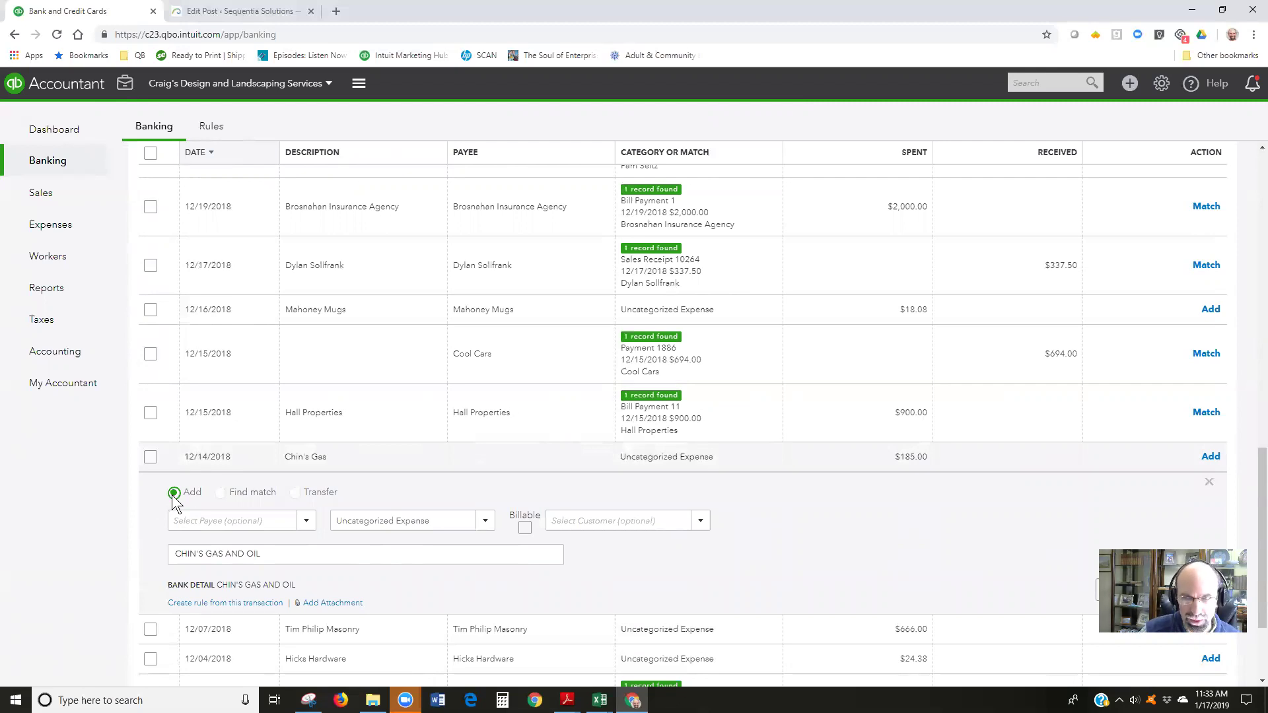
pyautogui.click(294, 494)
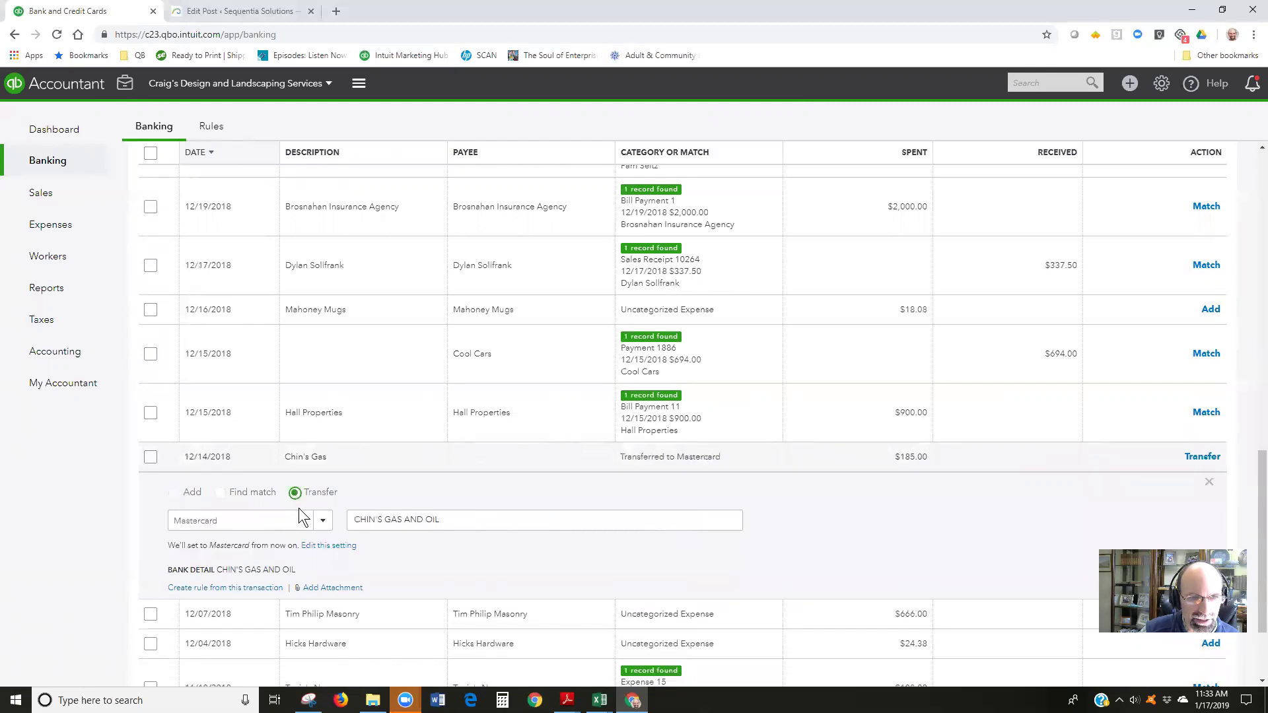
pyautogui.click(318, 522)
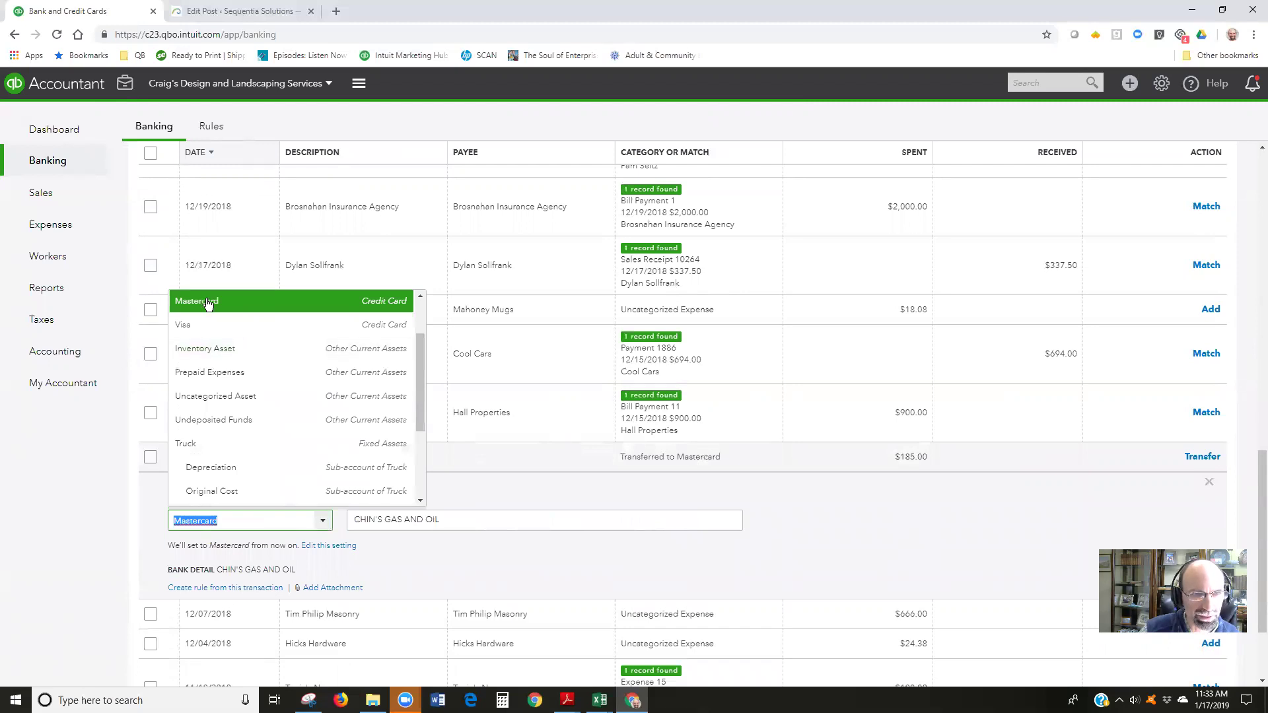
pyautogui.click(207, 304)
pyautogui.click(206, 302)
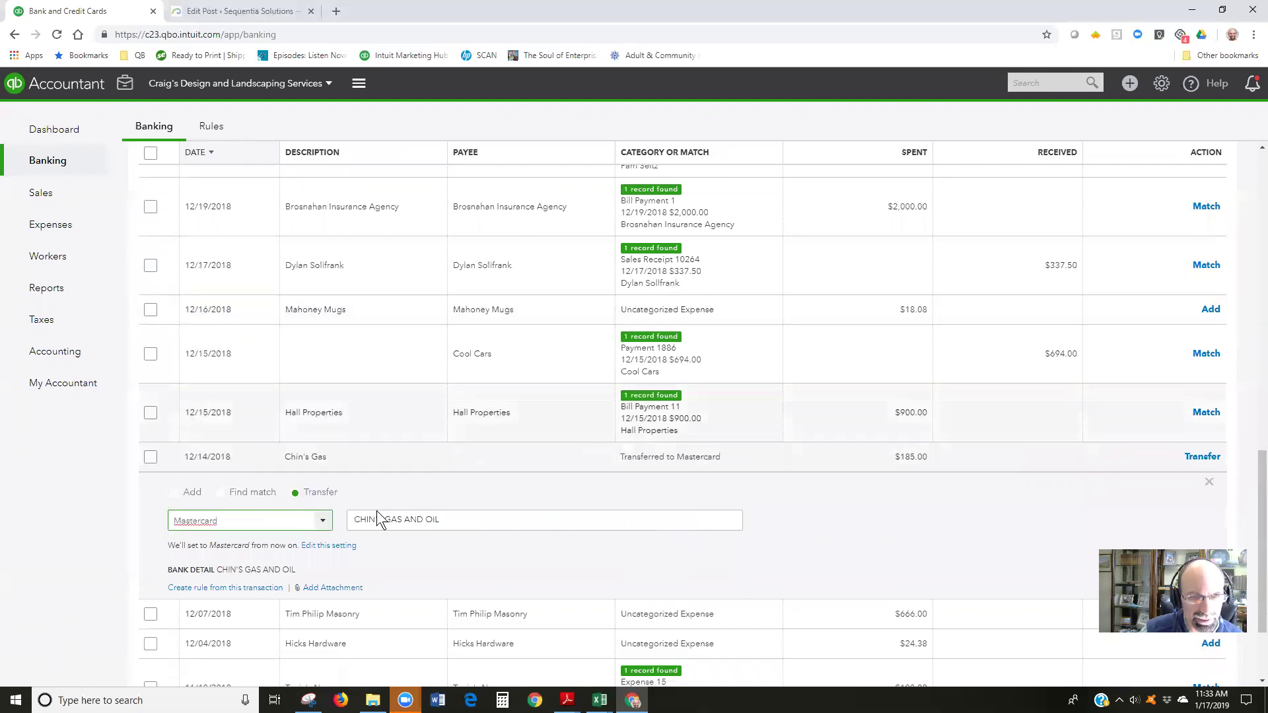
# Step: Replace the memo with MASTERCARD PYMT 4548 and record the transfer
pyautogui.moveTo(440, 520); pyautogui.dragTo(349, 520)
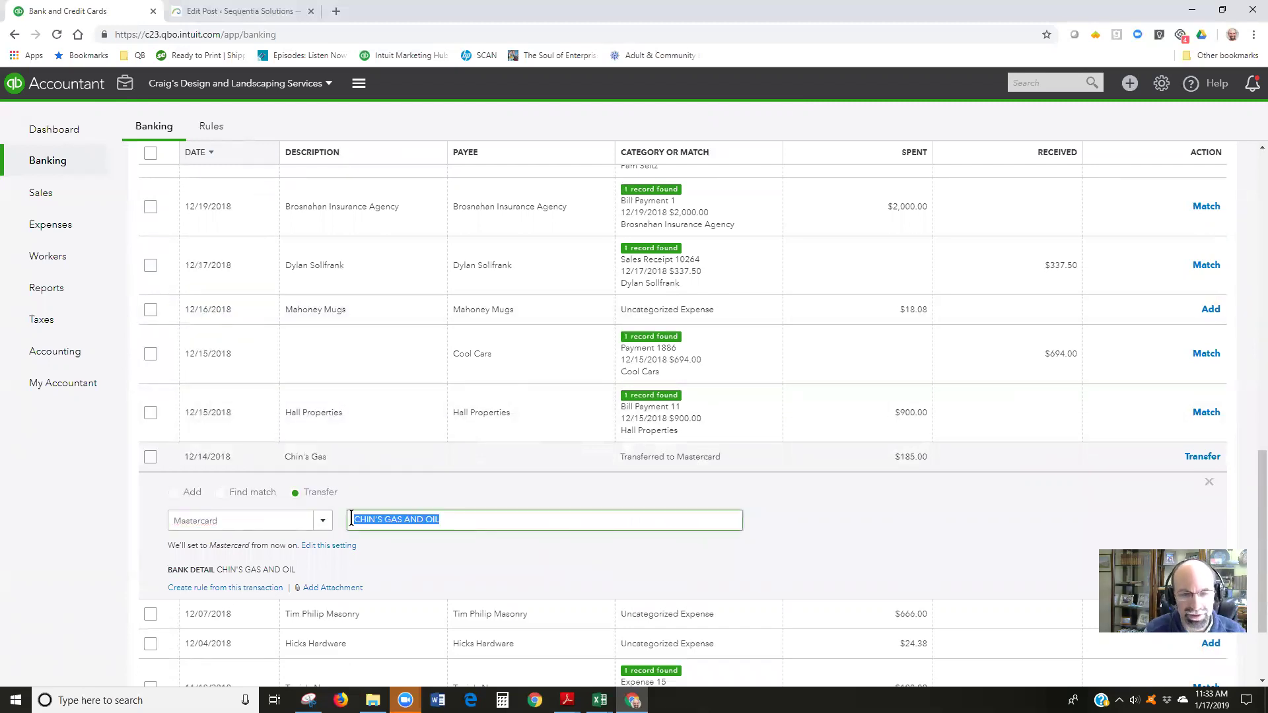
pyautogui.write('MA')
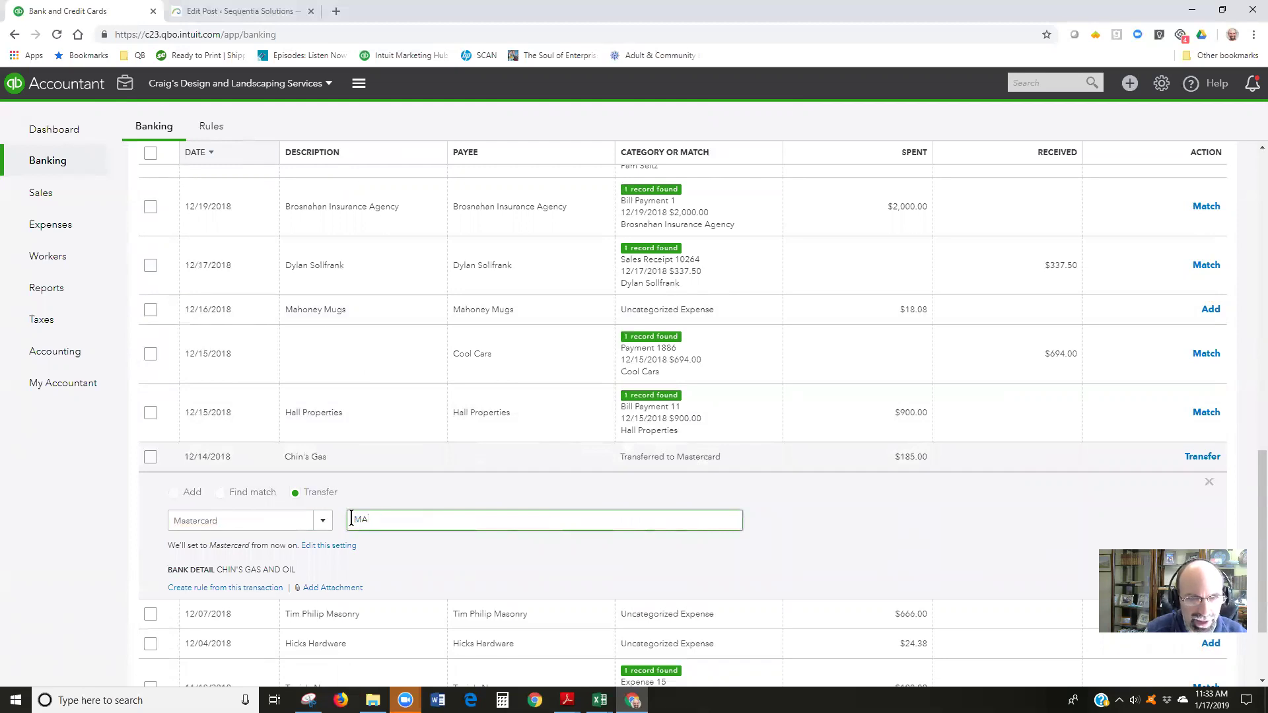
pyautogui.write('STER')
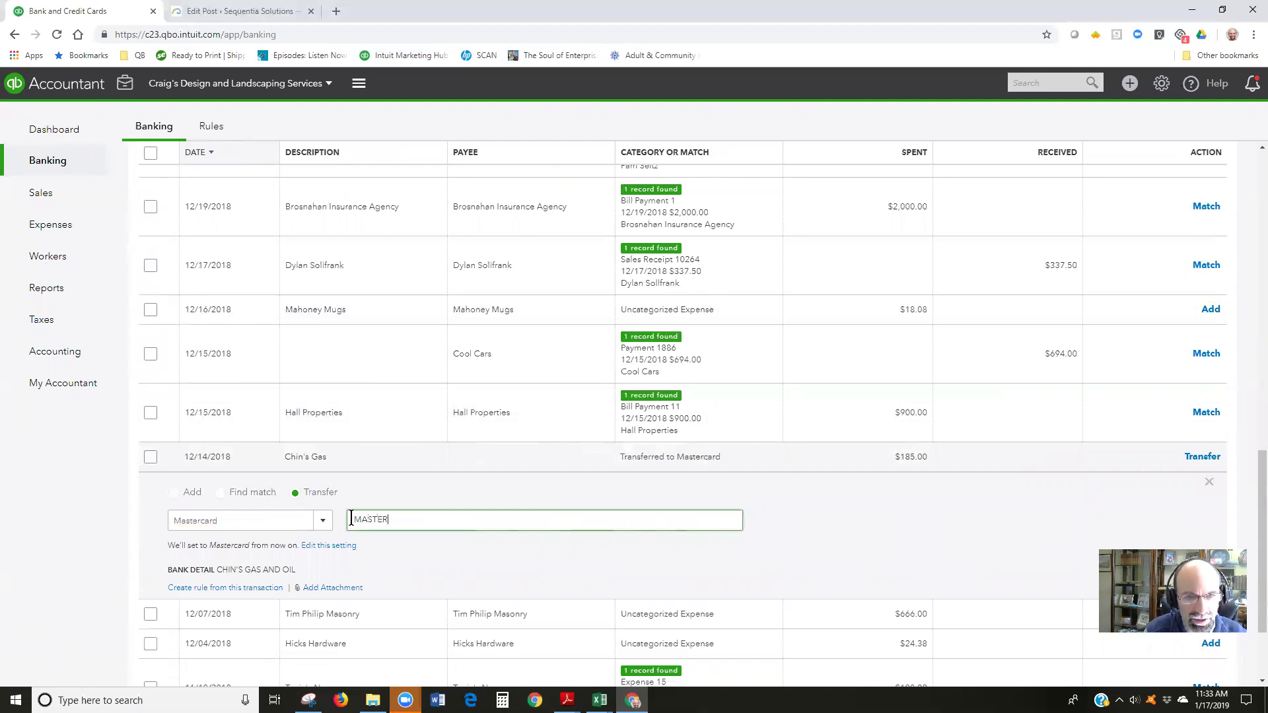
pyautogui.write('CA')
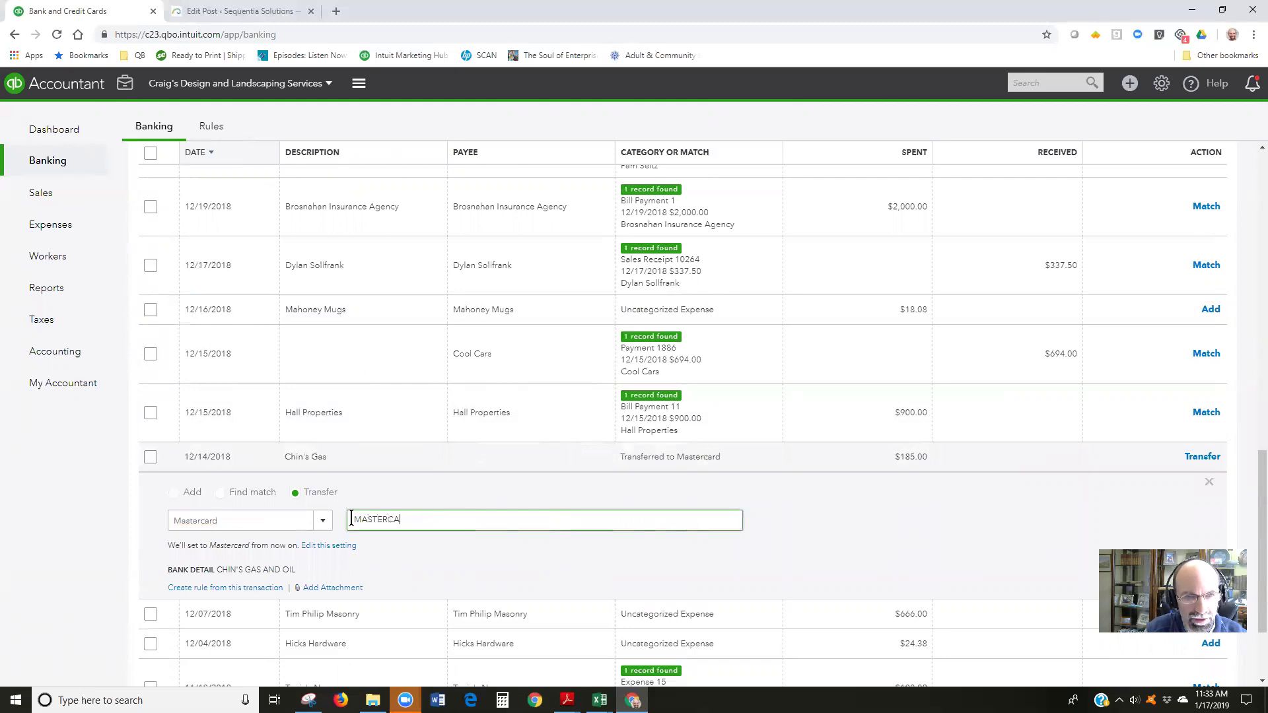
pyautogui.write('RD PYM')
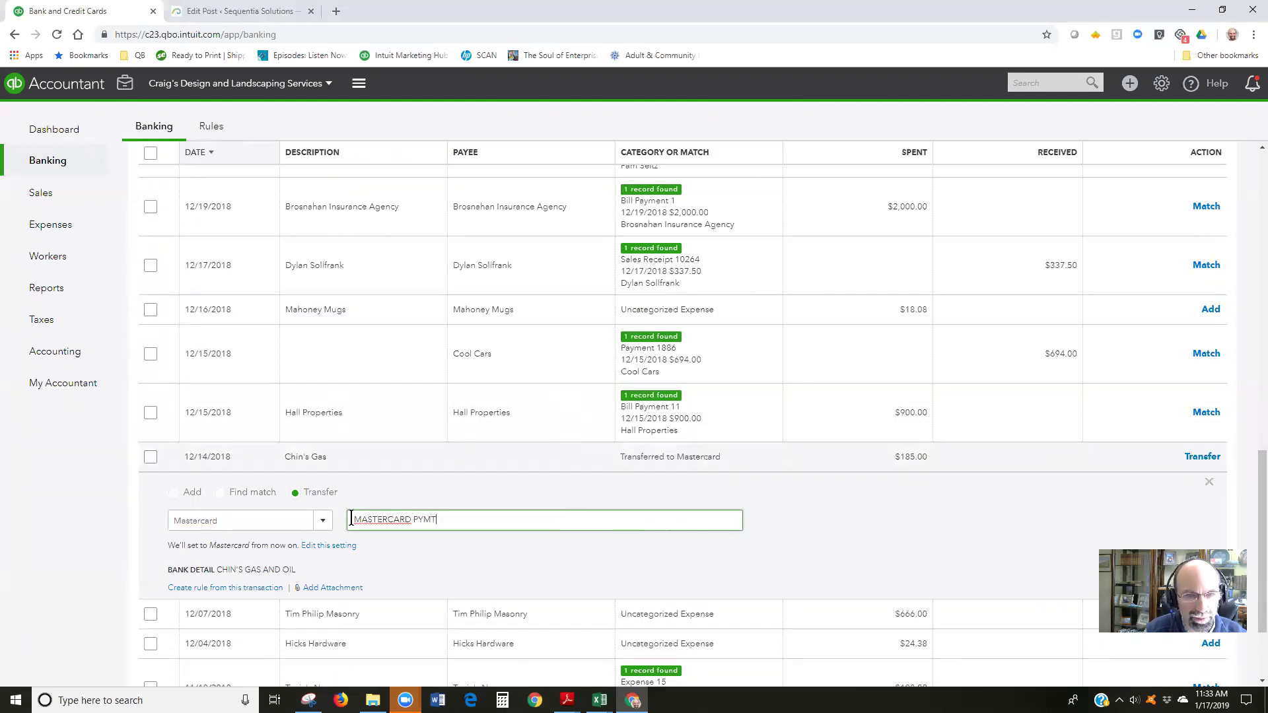
pyautogui.write('T')
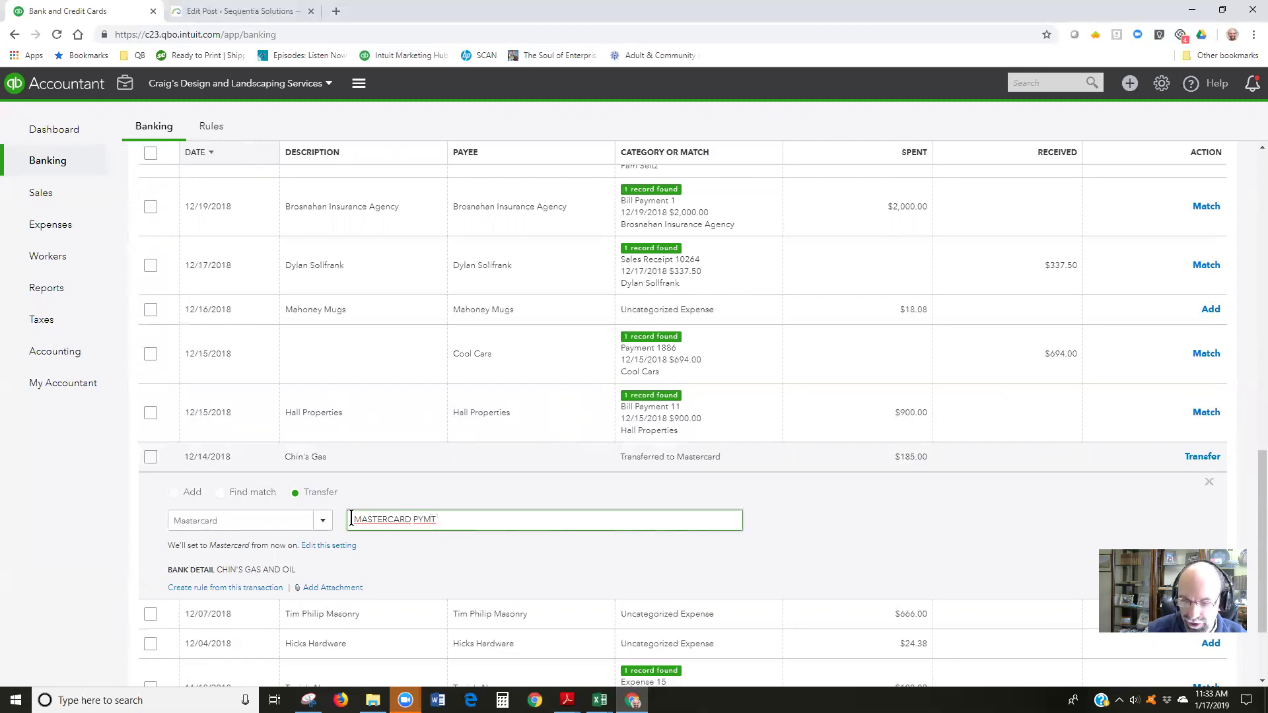
pyautogui.write(' 4548')
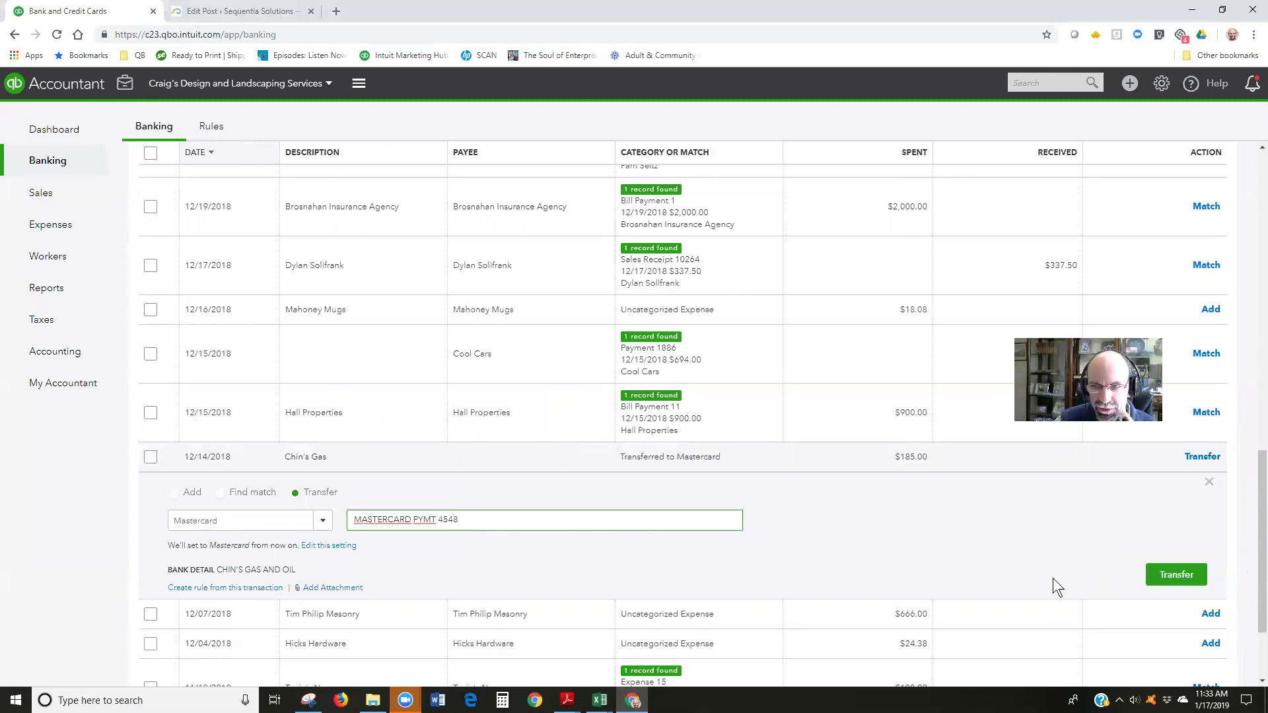
pyautogui.click(1175, 576)
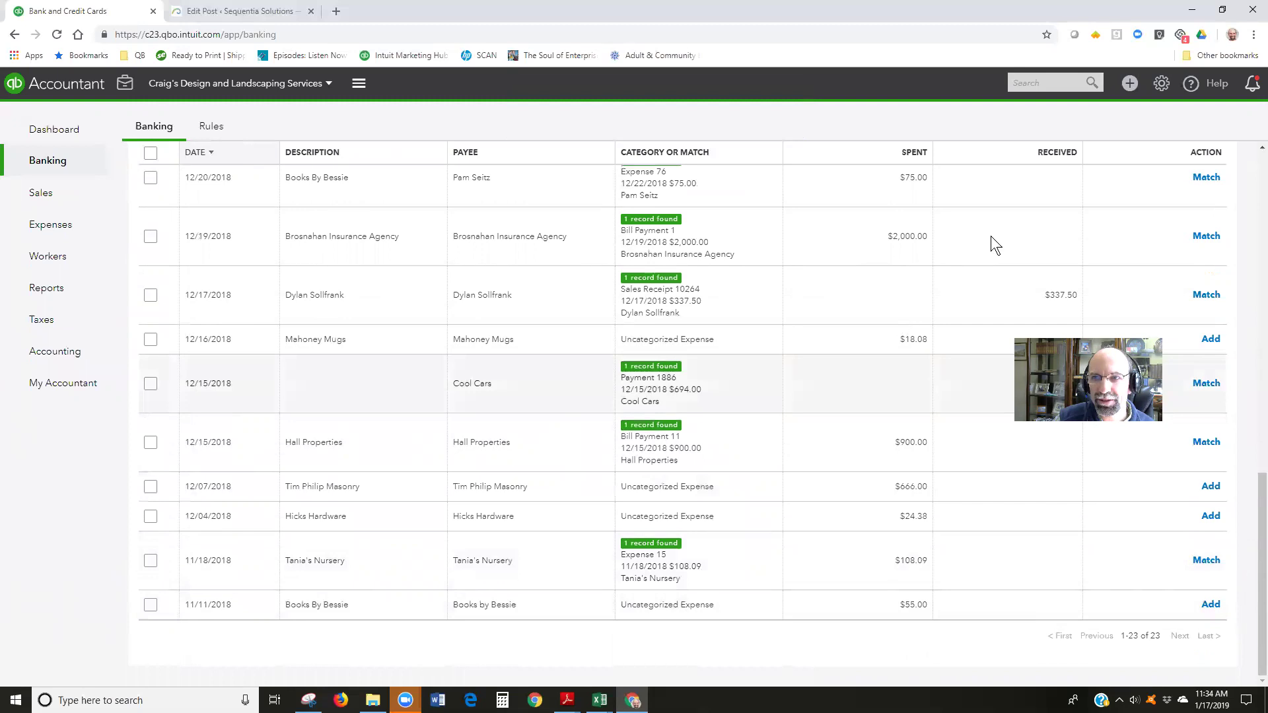
# Step: Open Advanced Search with the transaction type set to all transactions
pyautogui.click(1092, 85)
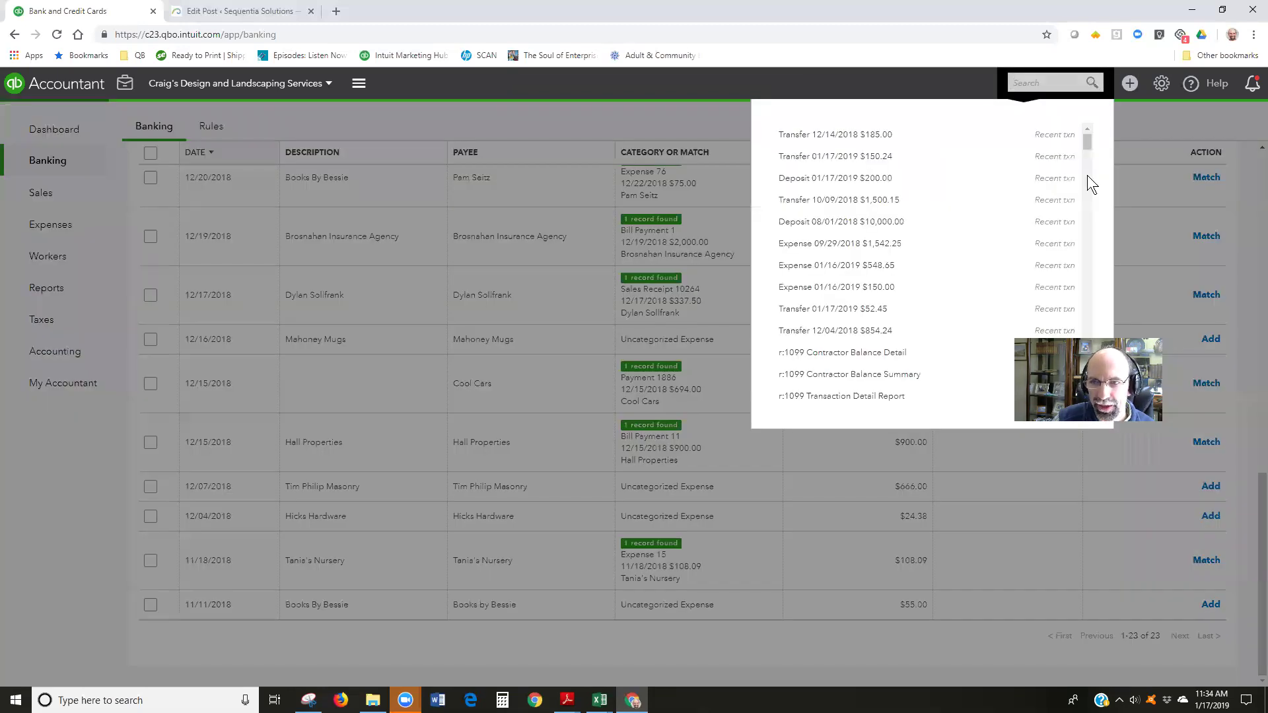
pyautogui.click(1049, 417)
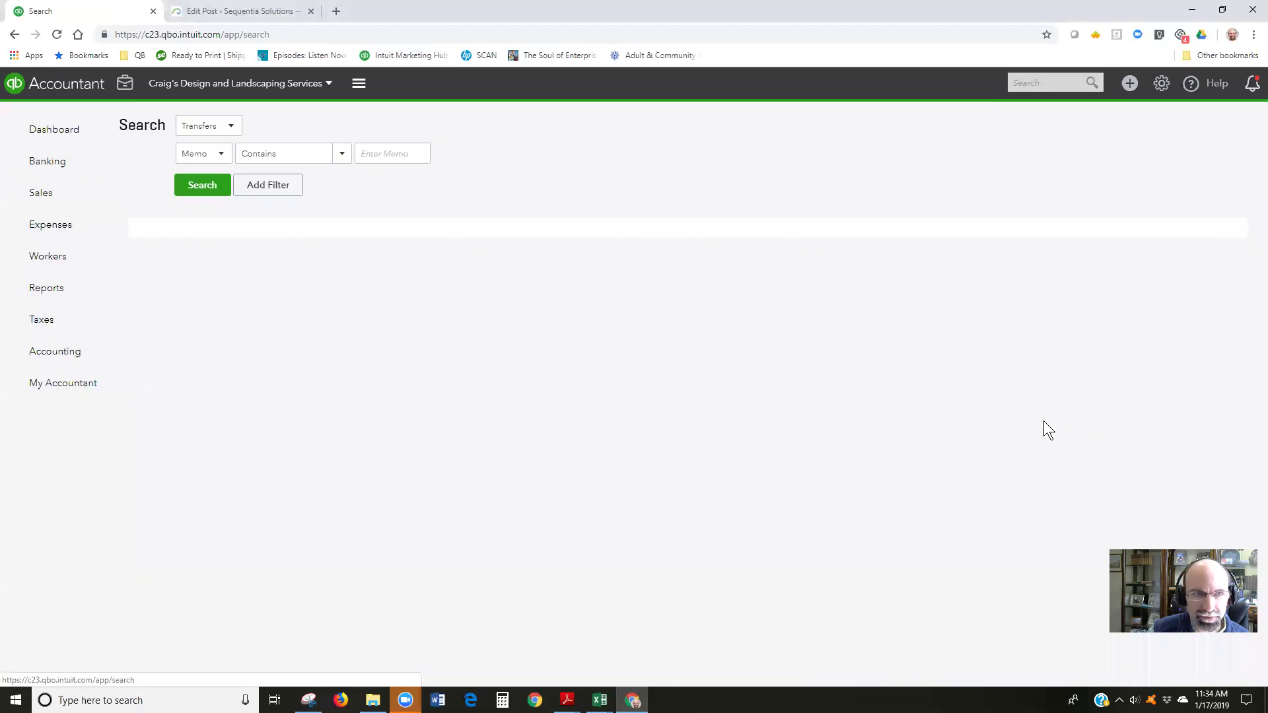
pyautogui.click(238, 126)
pyautogui.moveTo(314, 148)
pyautogui.mouseDown()
pyautogui.moveTo(321, 265)
pyautogui.moveTo(315, 158)
pyautogui.mouseUp()
pyautogui.click(235, 173)
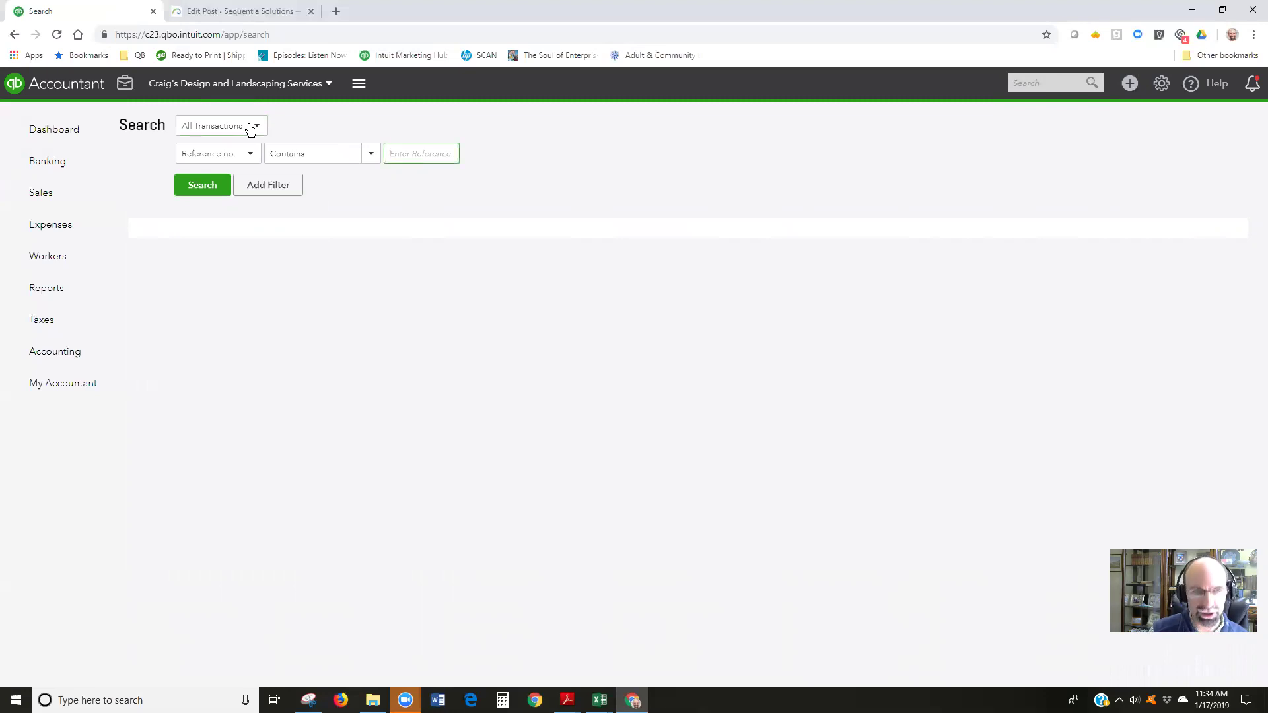
# Step: Limit the search to Transfers and run it, listing five matching transfers
pyautogui.click(252, 129)
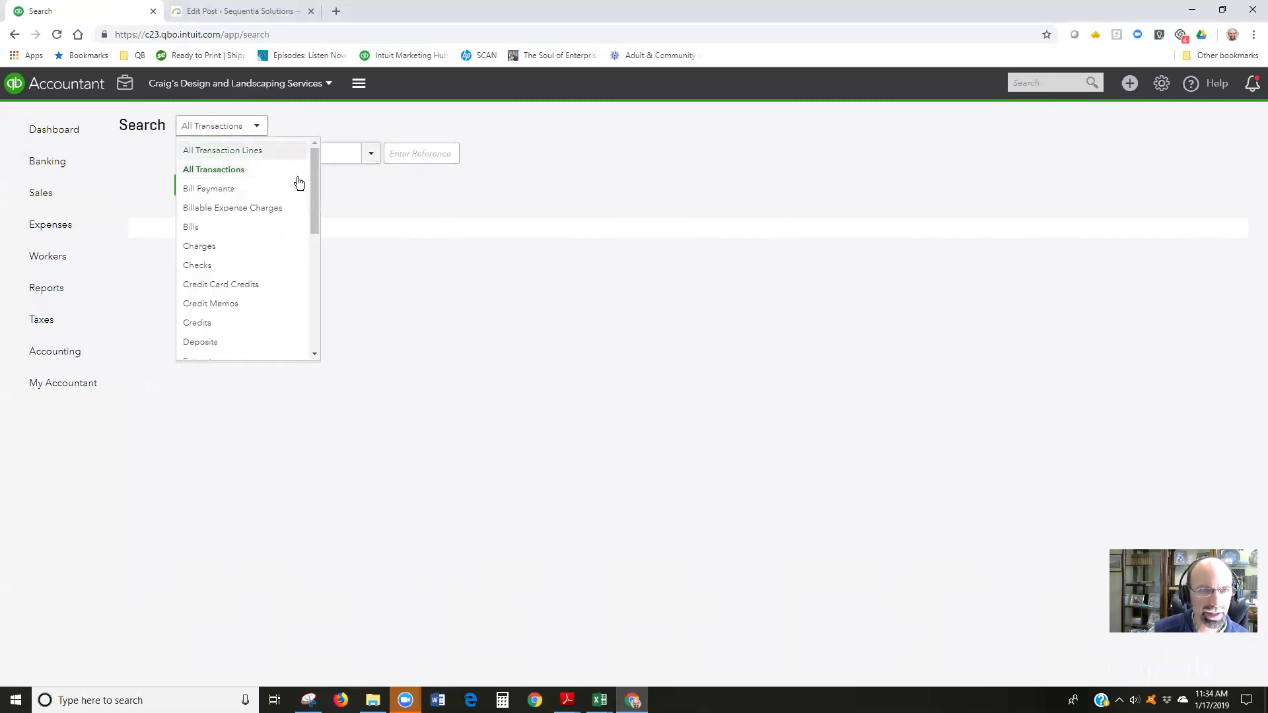
pyautogui.moveTo(314, 164); pyautogui.dragTo(312, 310)
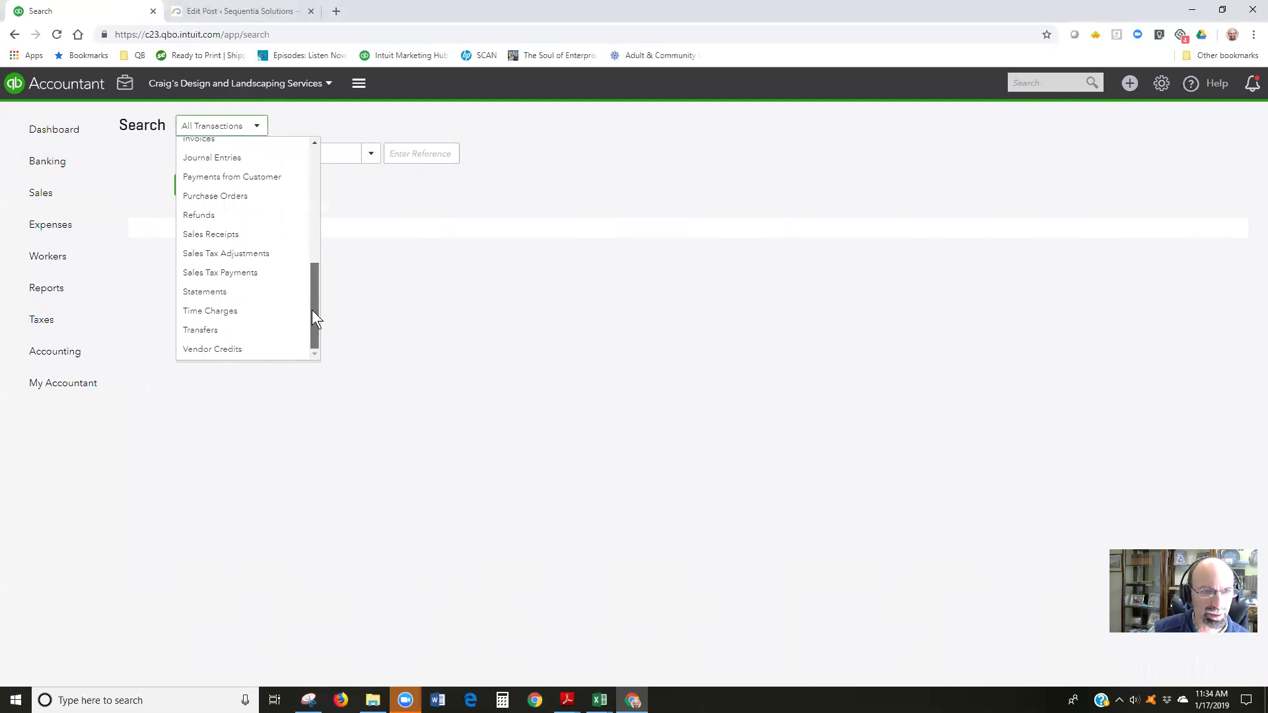
pyautogui.click(235, 328)
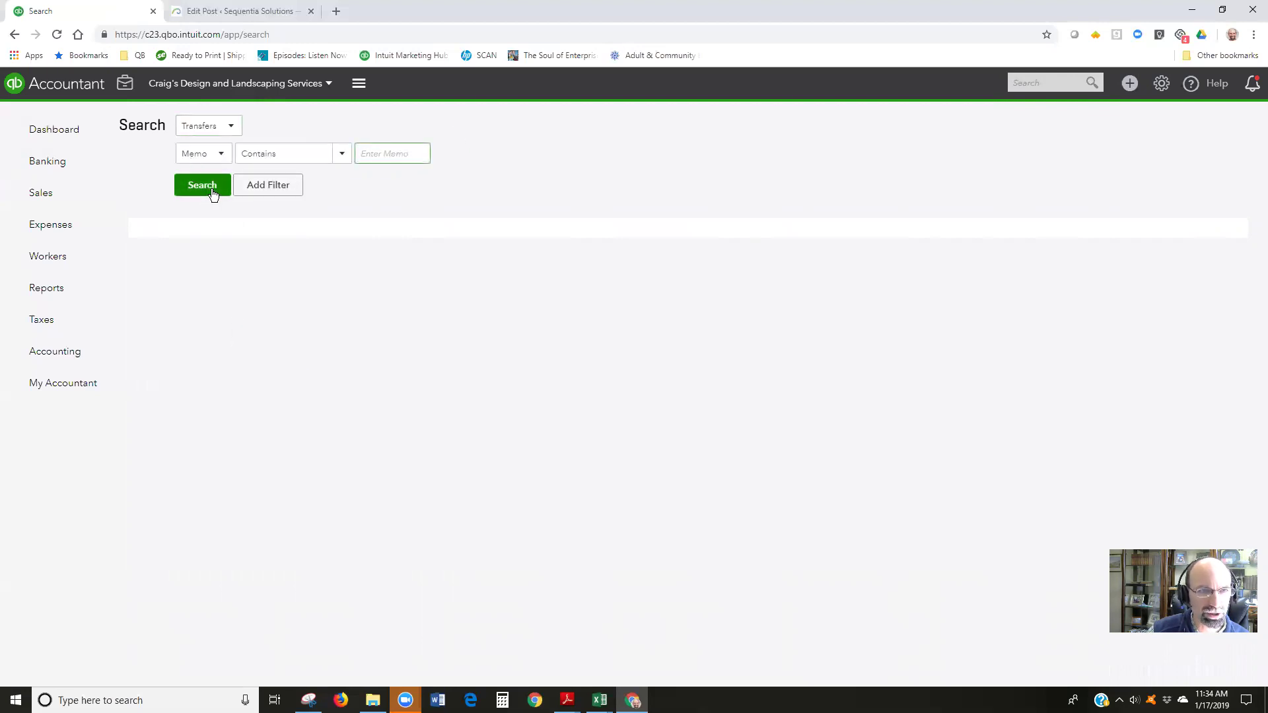
pyautogui.click(203, 189)
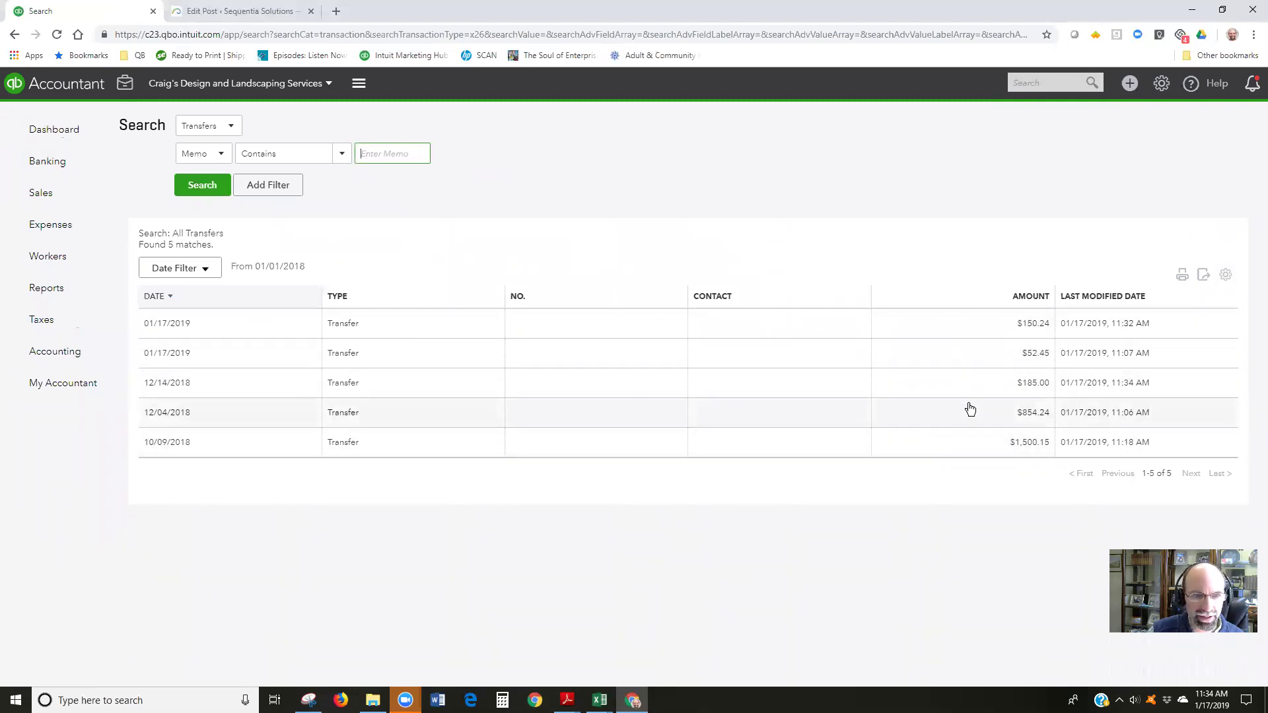
pyautogui.click(394, 382)
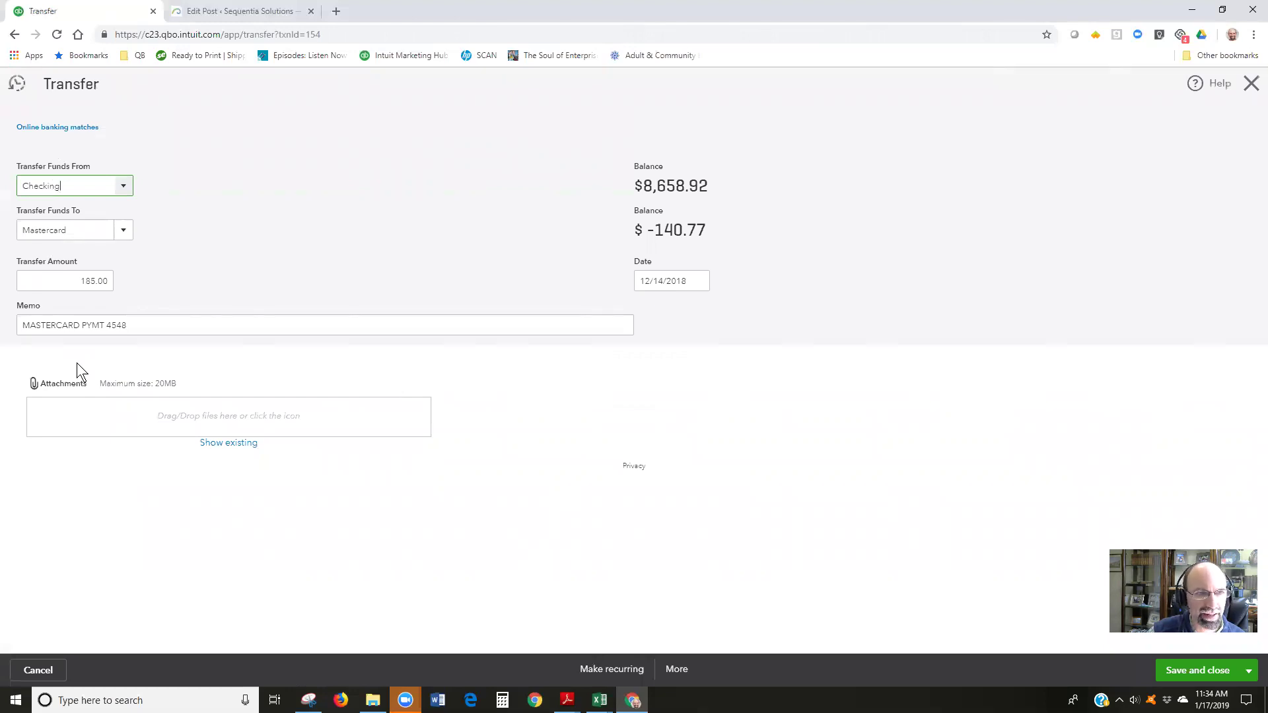
pyautogui.click(1252, 86)
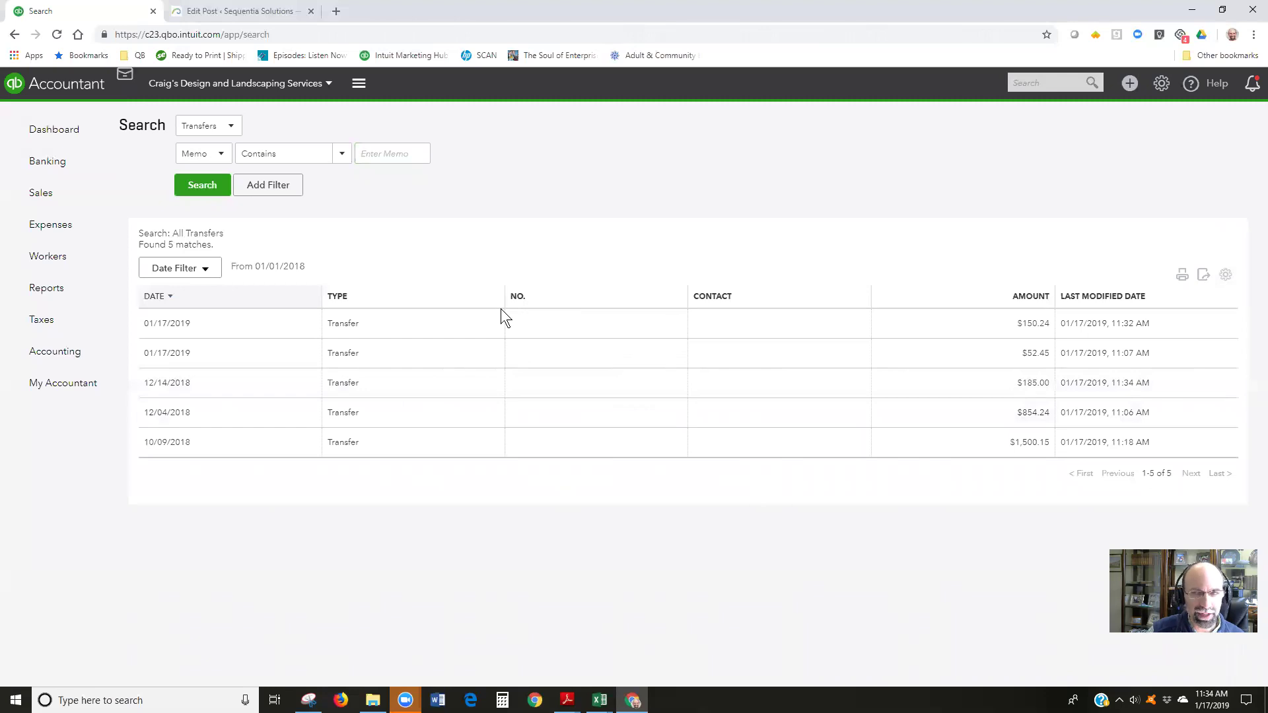
# Step: Open the Mastercard register from the Chart of Accounts and dismiss the intro tip
pyautogui.moveTo(55, 351)
pyautogui.click(156, 358)
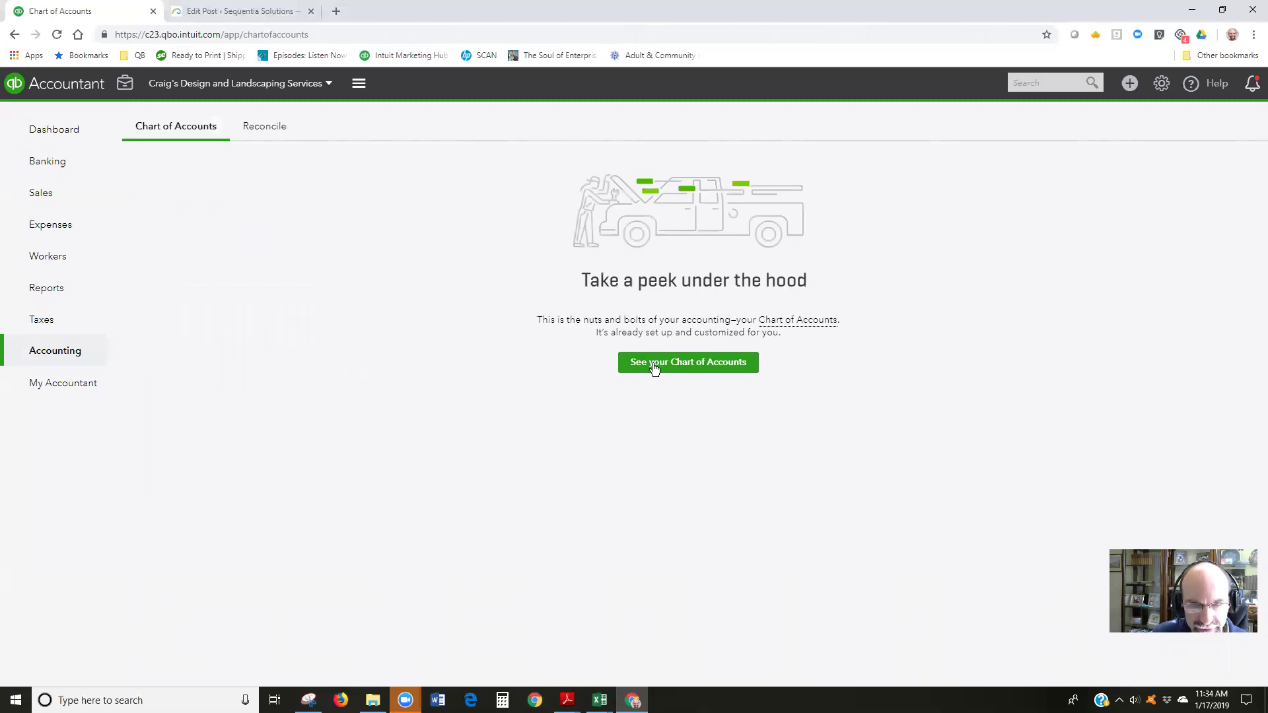
pyautogui.click(655, 367)
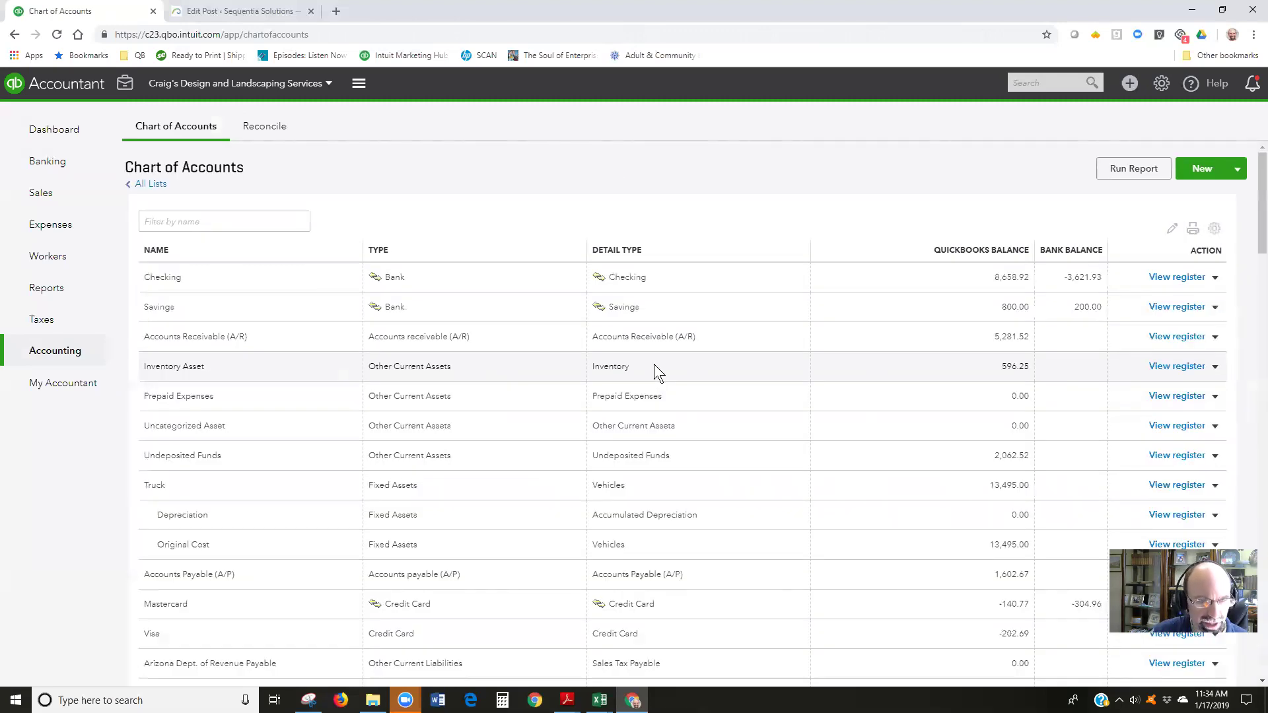
pyautogui.scroll(-2, 654, 367)
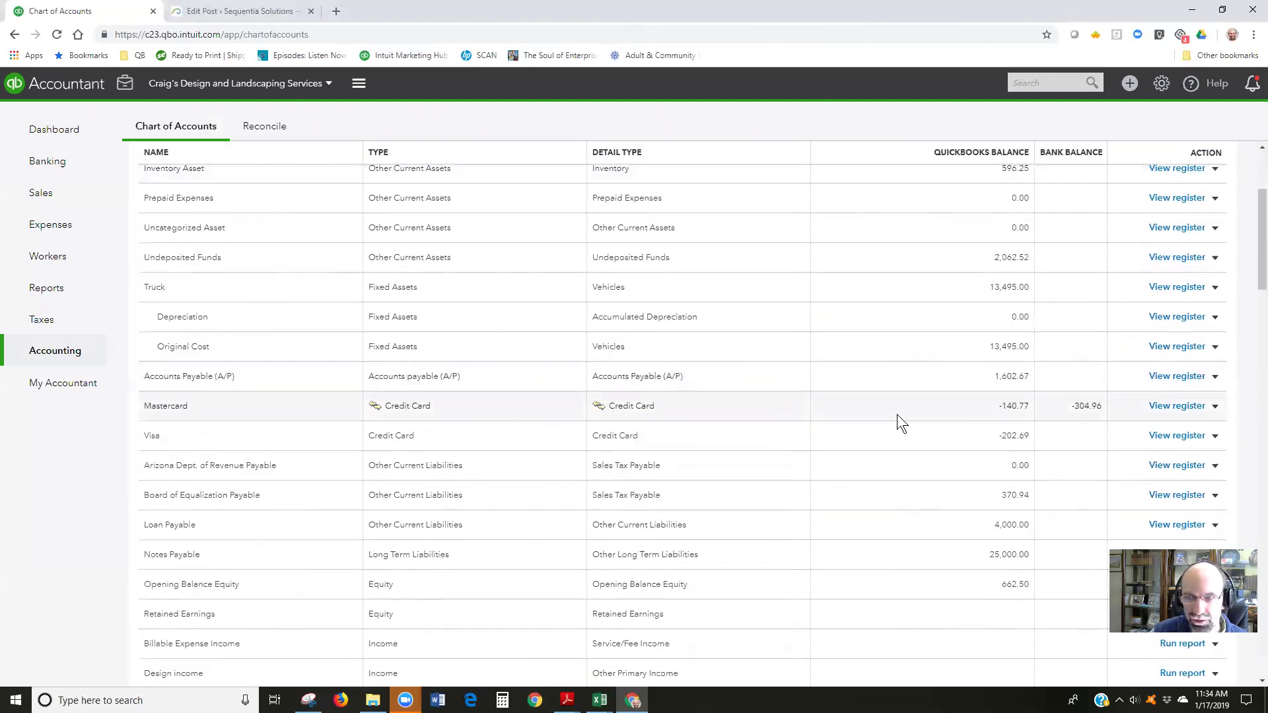
pyautogui.click(1158, 406)
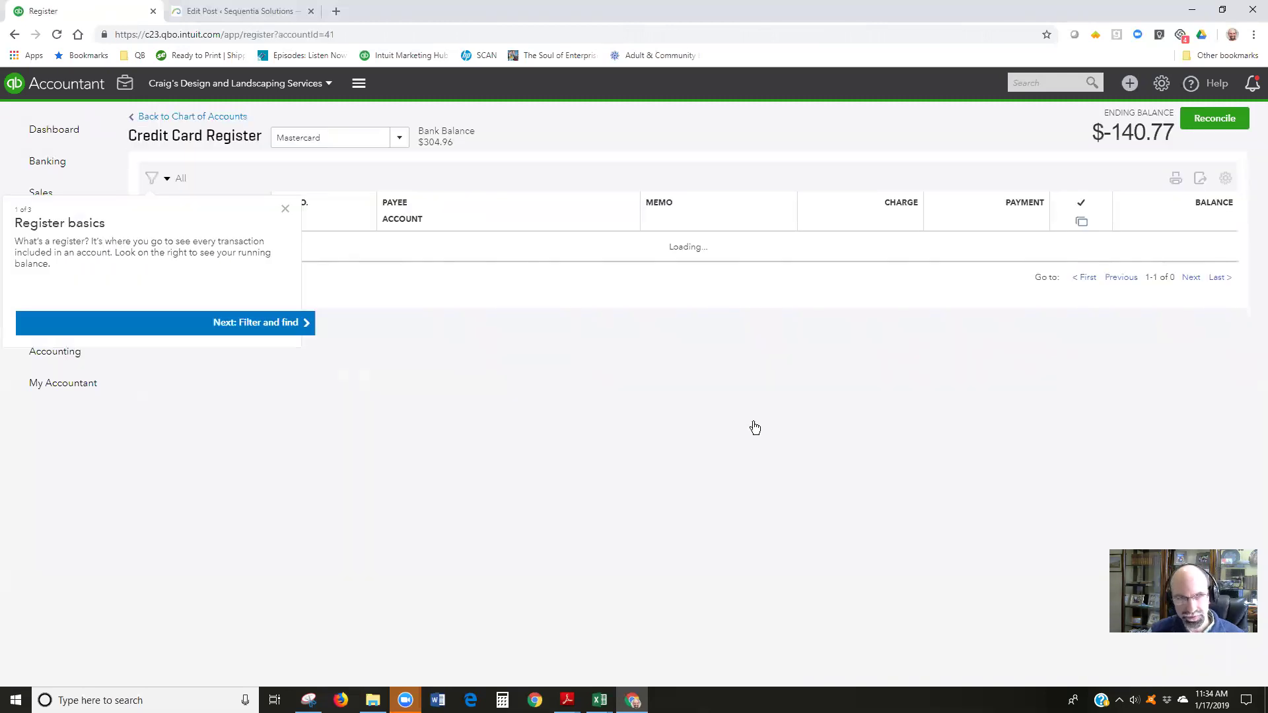
pyautogui.click(285, 245)
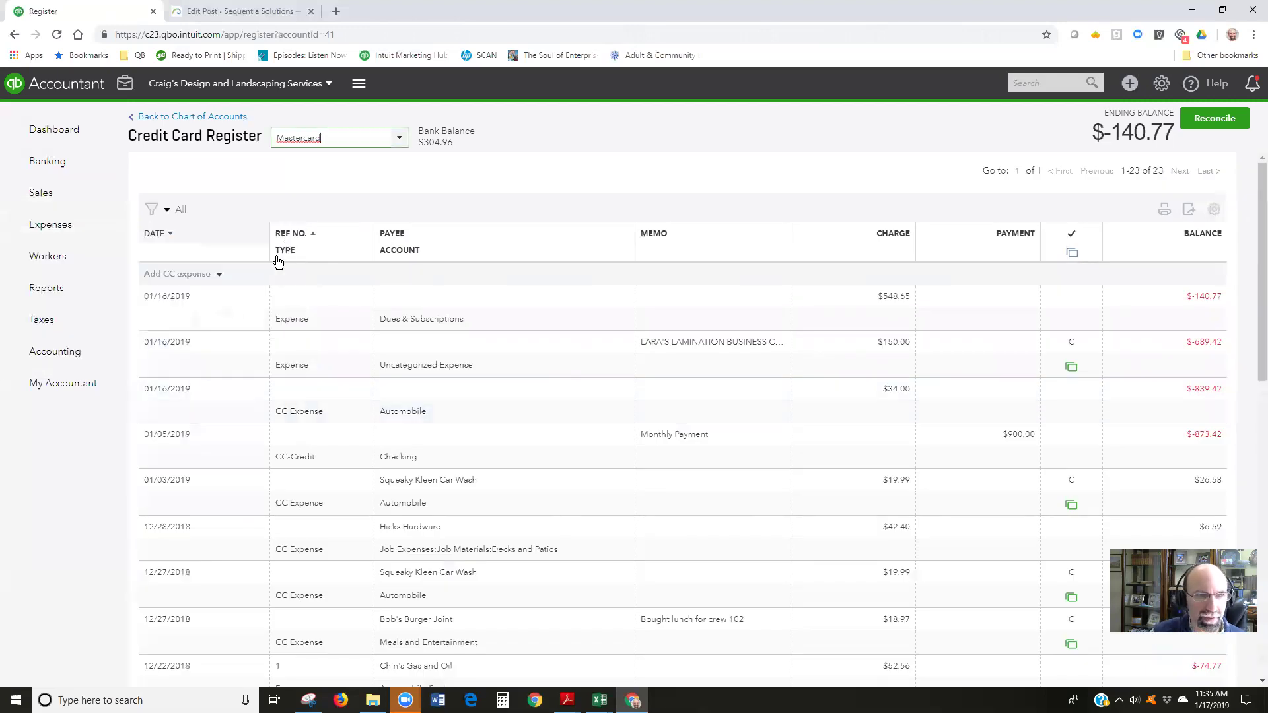
# Step: Filter the Mastercard register to Transaction Type Transfer
pyautogui.click(153, 214)
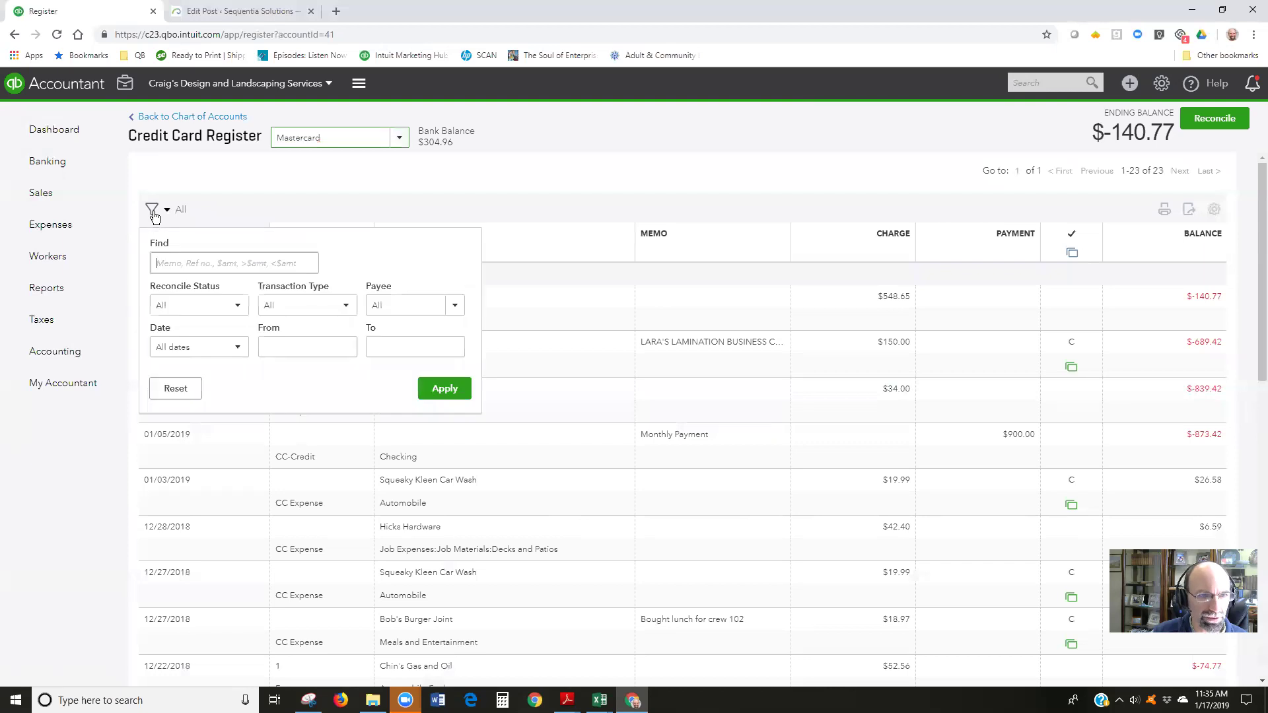
pyautogui.click(345, 306)
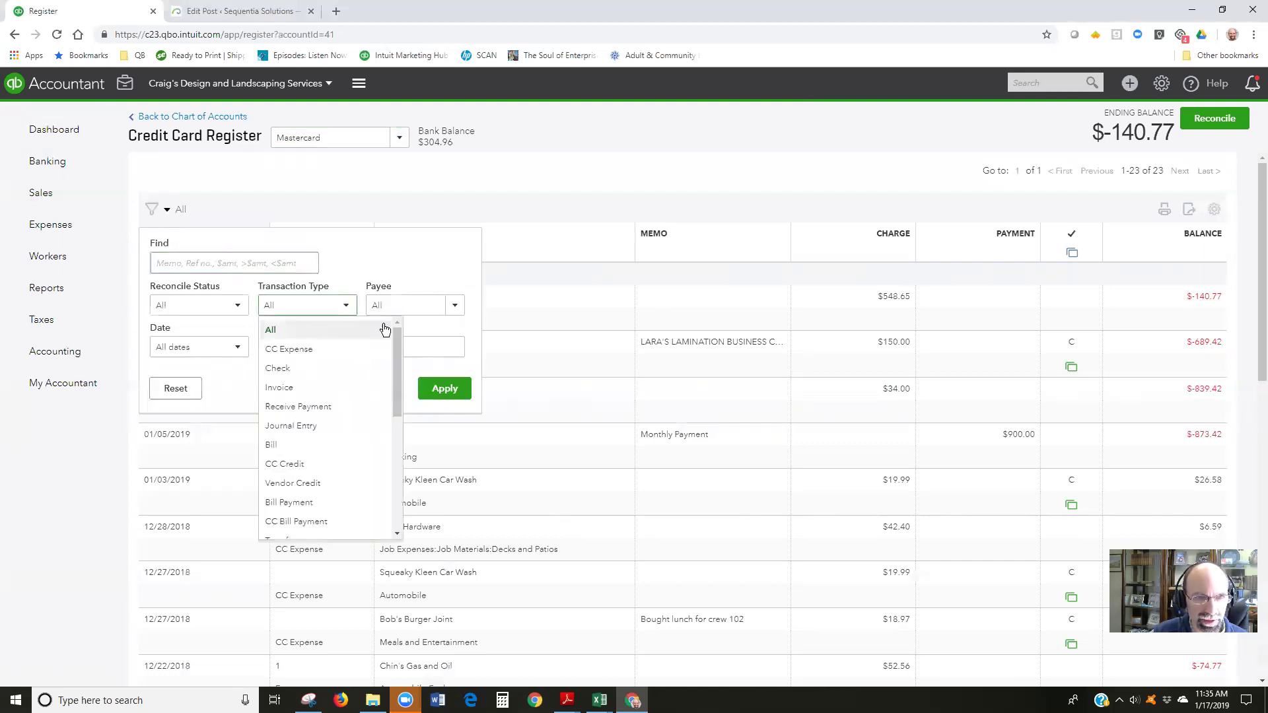
pyautogui.moveTo(396, 336); pyautogui.dragTo(394, 376)
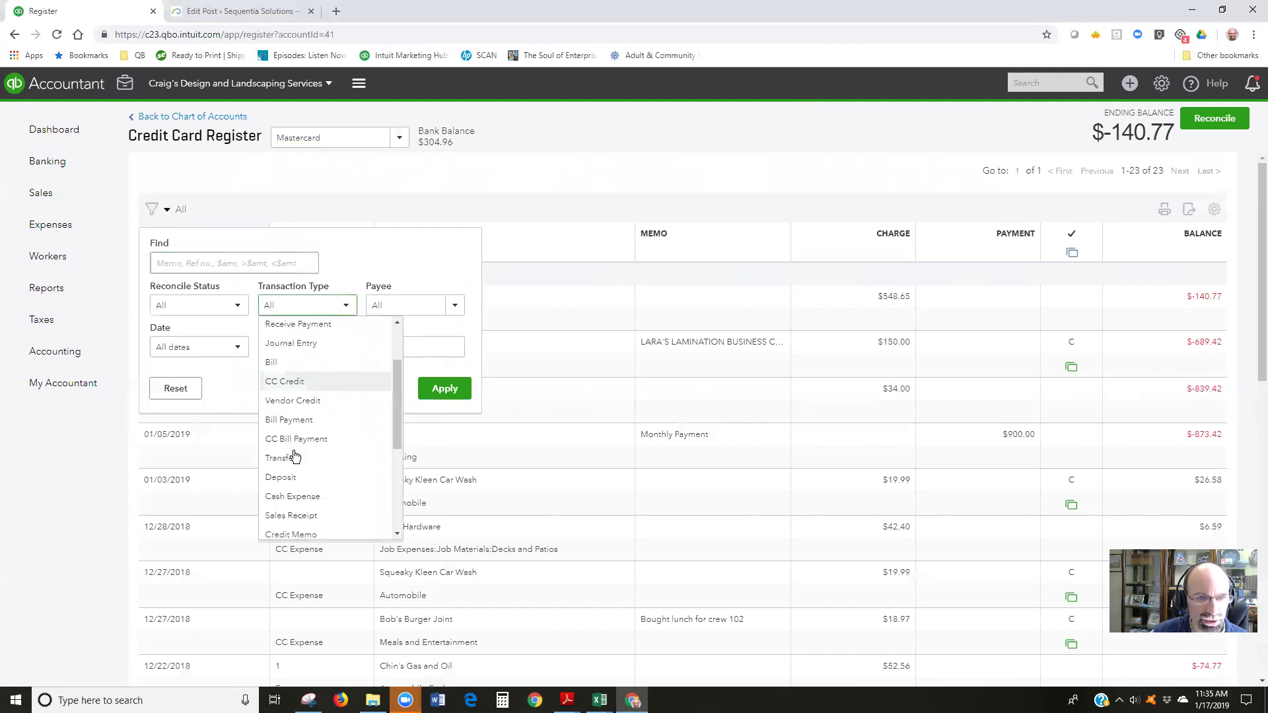
pyautogui.click(293, 459)
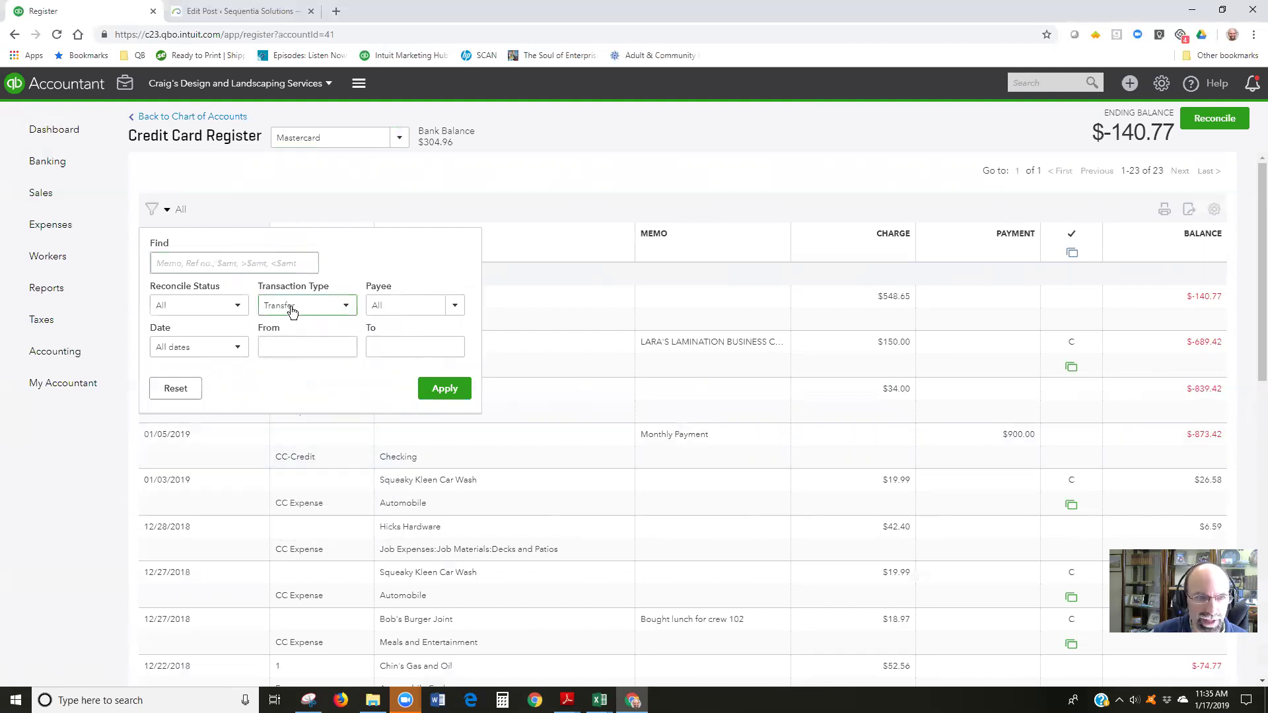
pyautogui.click(445, 390)
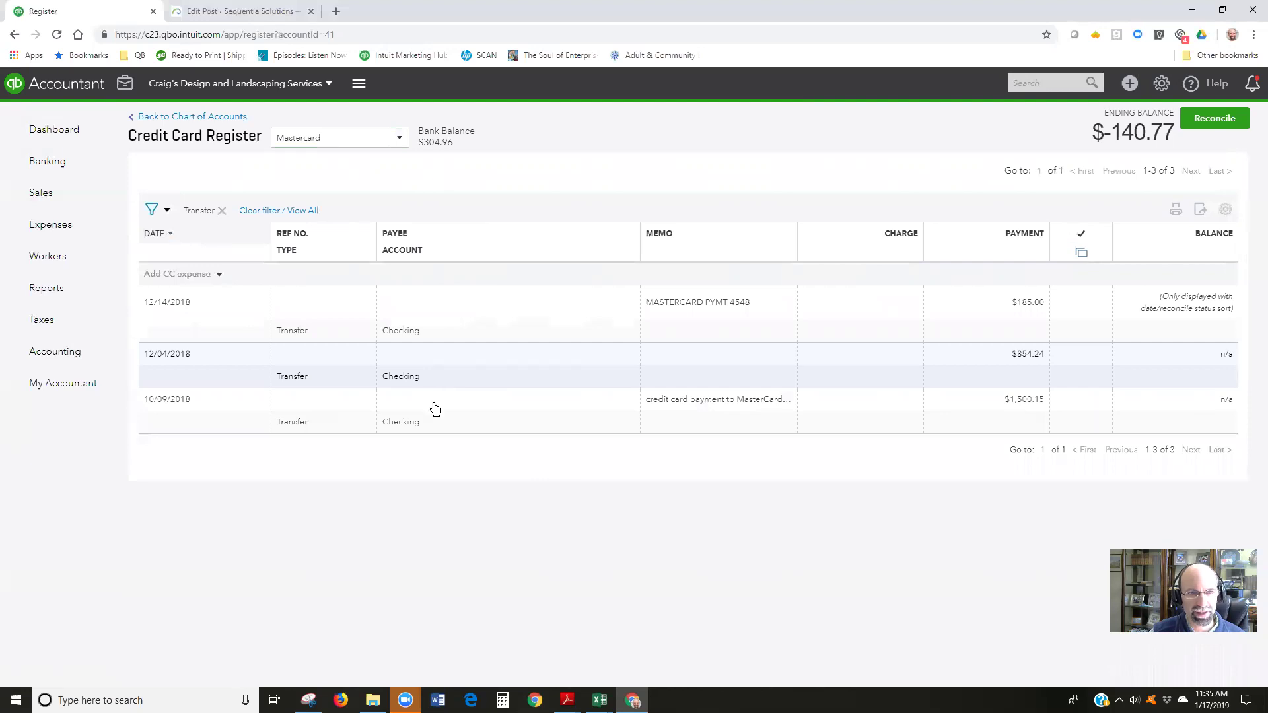
# Step: Reopen the filter, leave the start date unchanged, and keep the Transfer filter
pyautogui.click(151, 212)
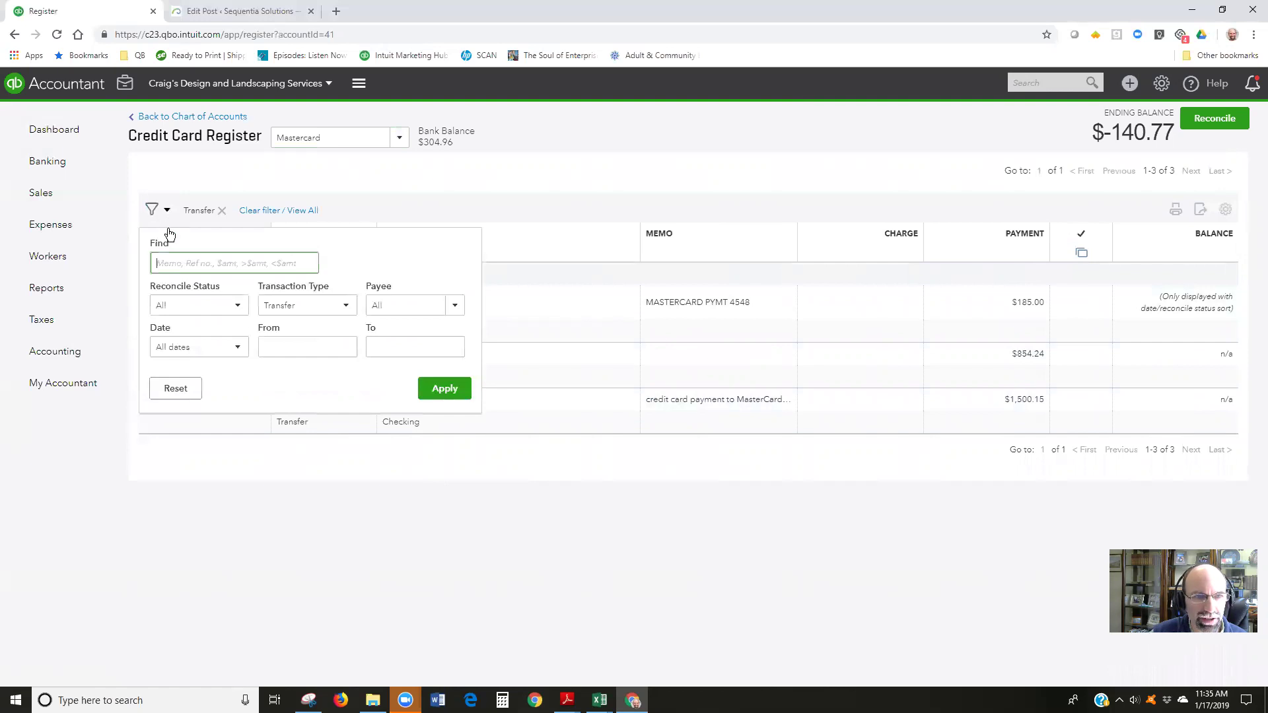
pyautogui.click(344, 348)
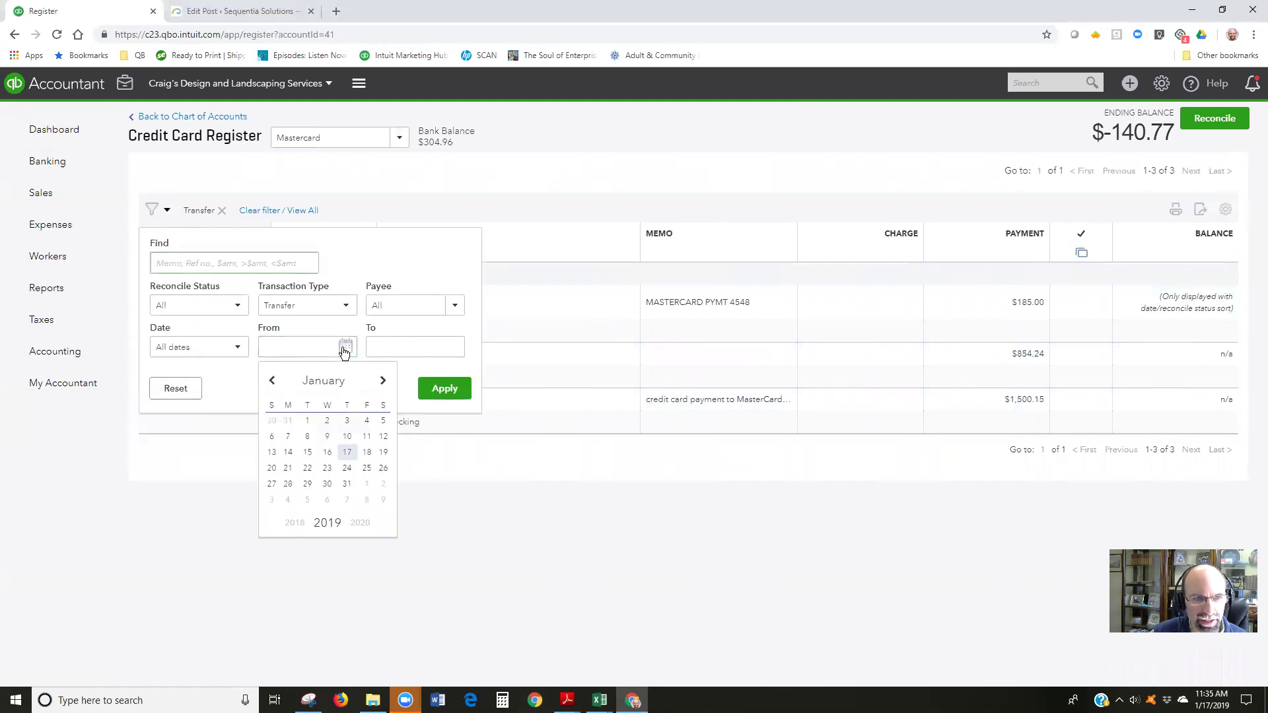
pyautogui.click(343, 349)
pyautogui.click(442, 388)
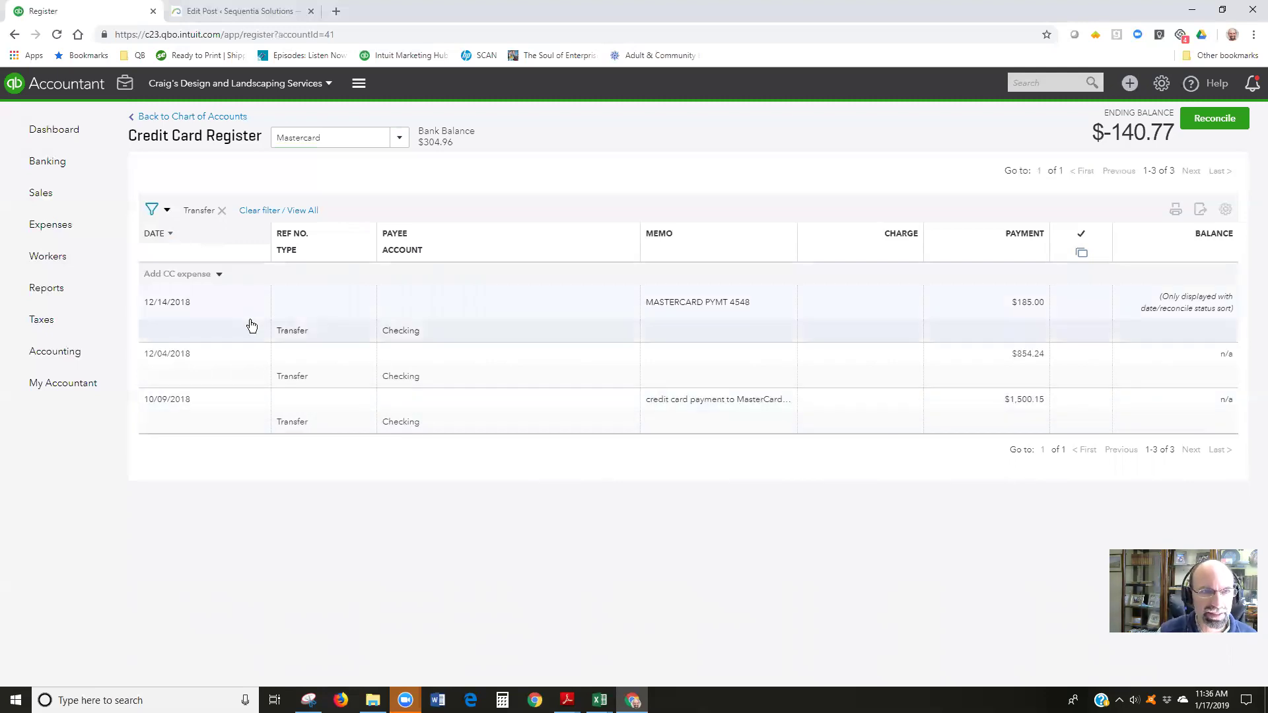
# Step: Switch the register to the Checking account
pyautogui.click(401, 144)
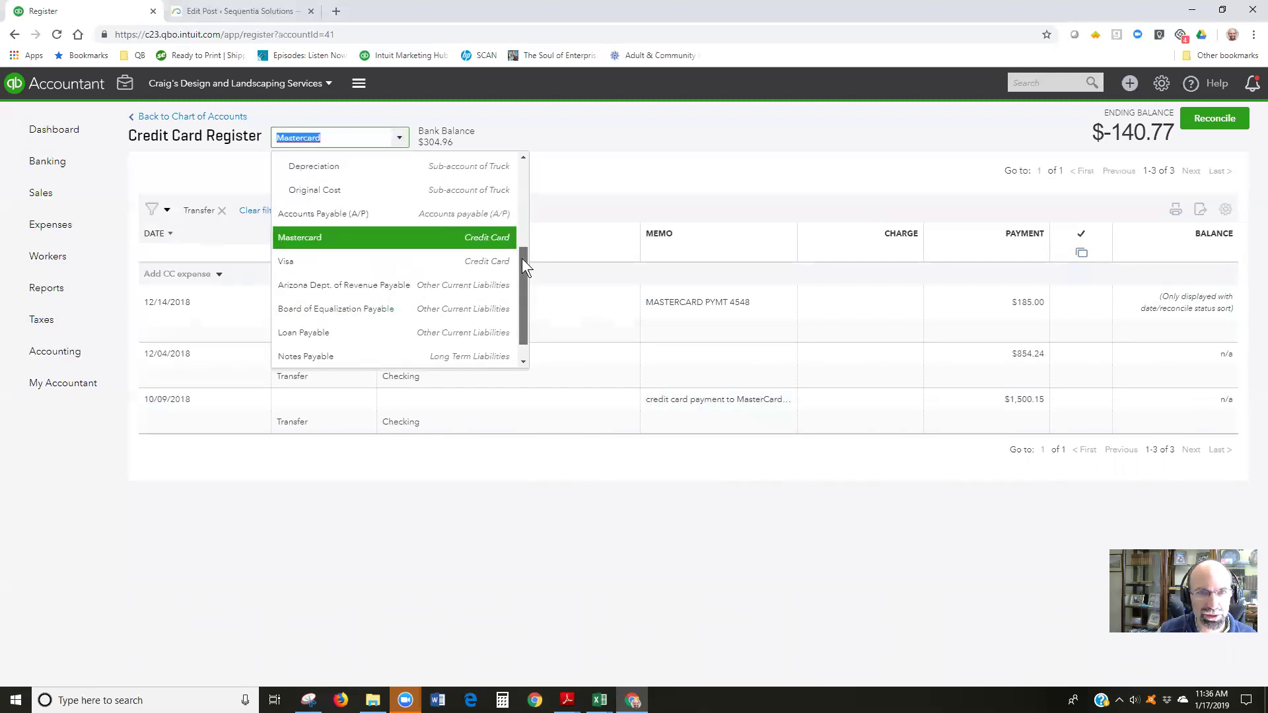
pyautogui.moveTo(524, 297); pyautogui.dragTo(523, 186)
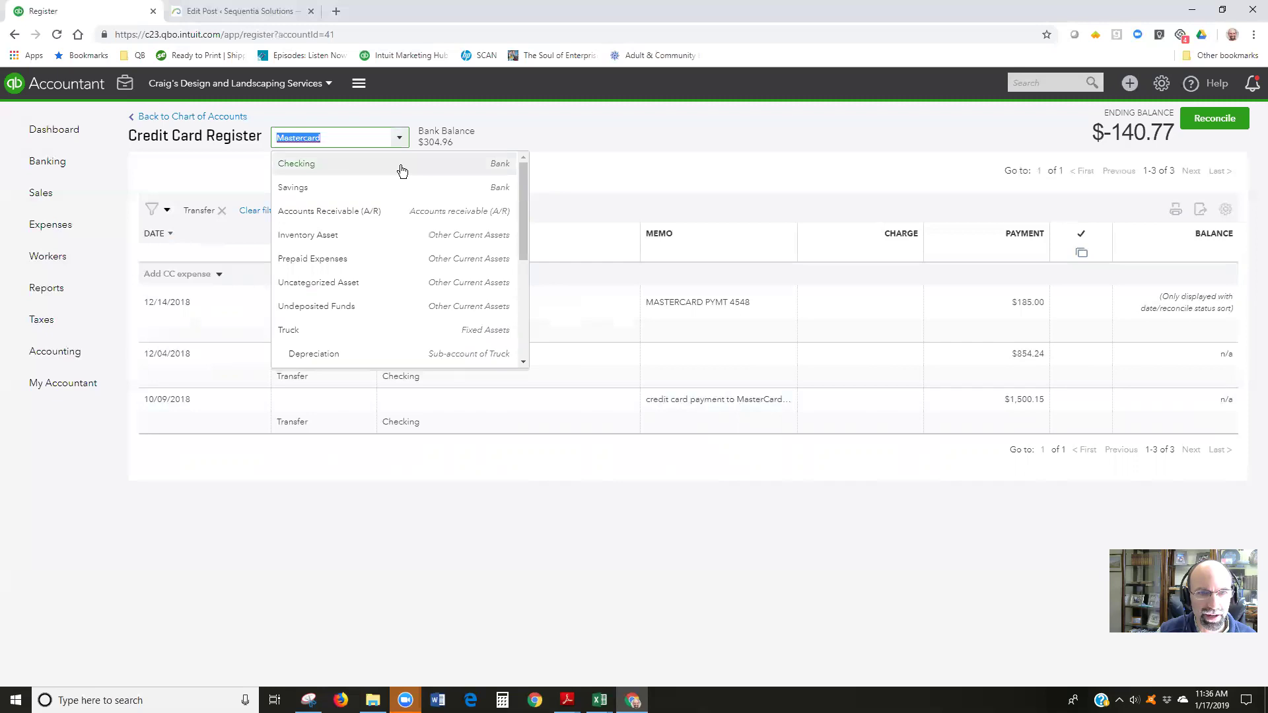
pyautogui.click(401, 167)
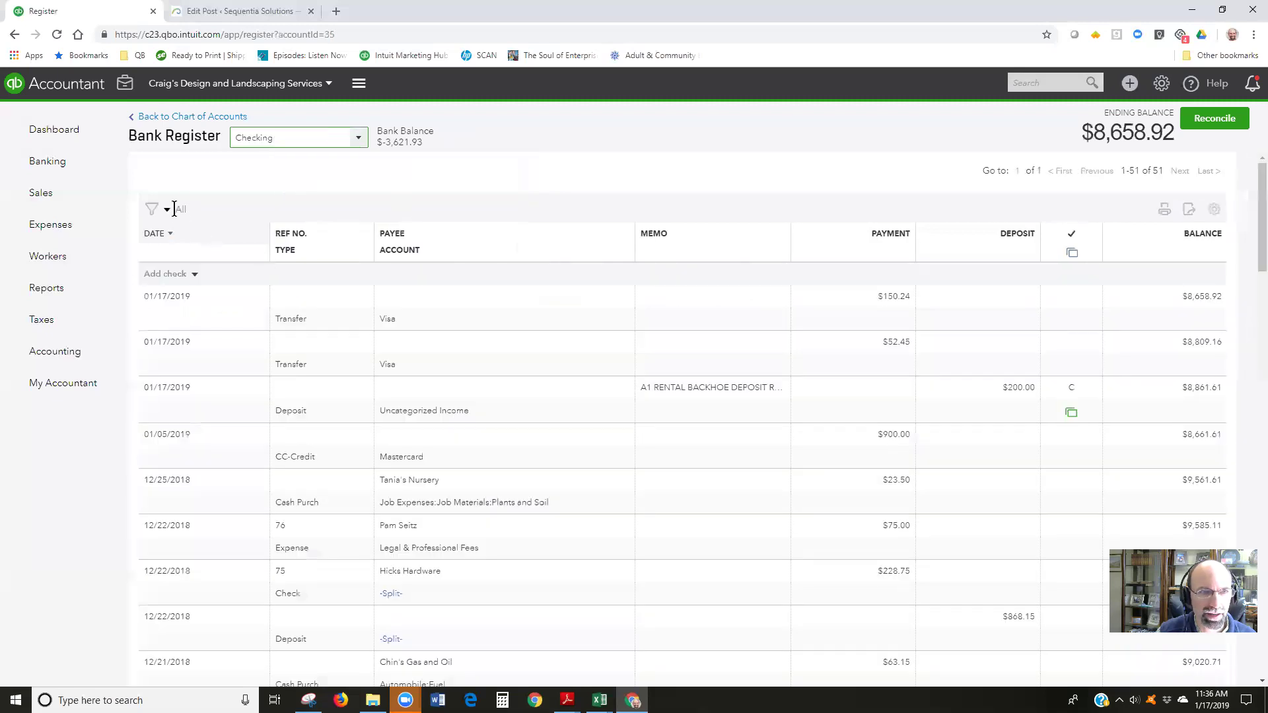
# Step: Filter the Checking register to Transfer, showing its five transfers
pyautogui.click(153, 209)
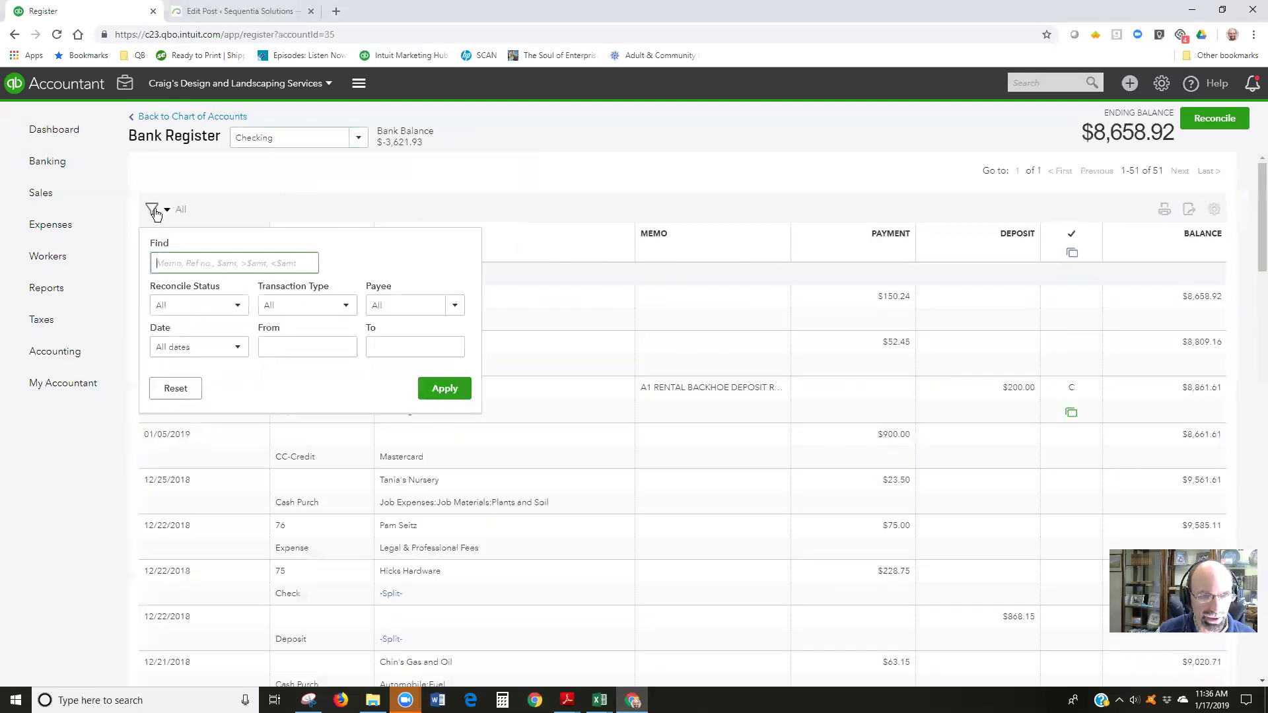
pyautogui.click(349, 310)
pyautogui.moveTo(397, 359); pyautogui.dragTo(402, 426)
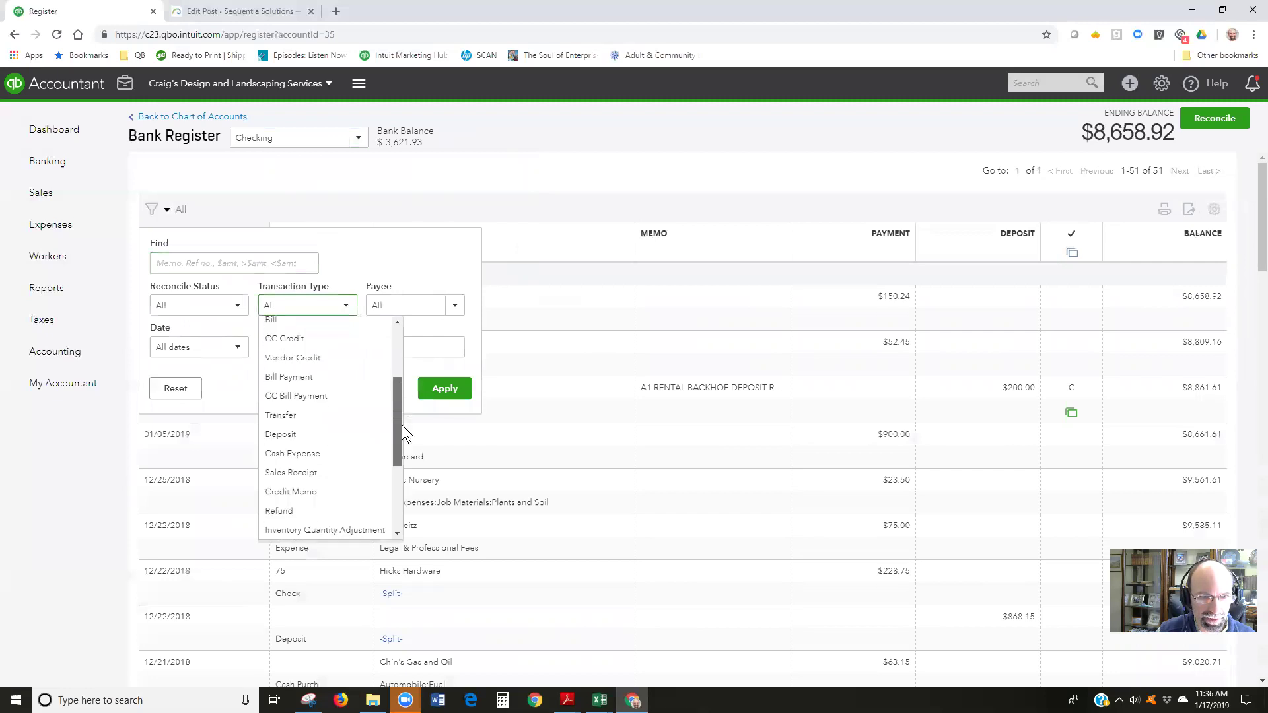
pyautogui.scroll(-1, 400, 441)
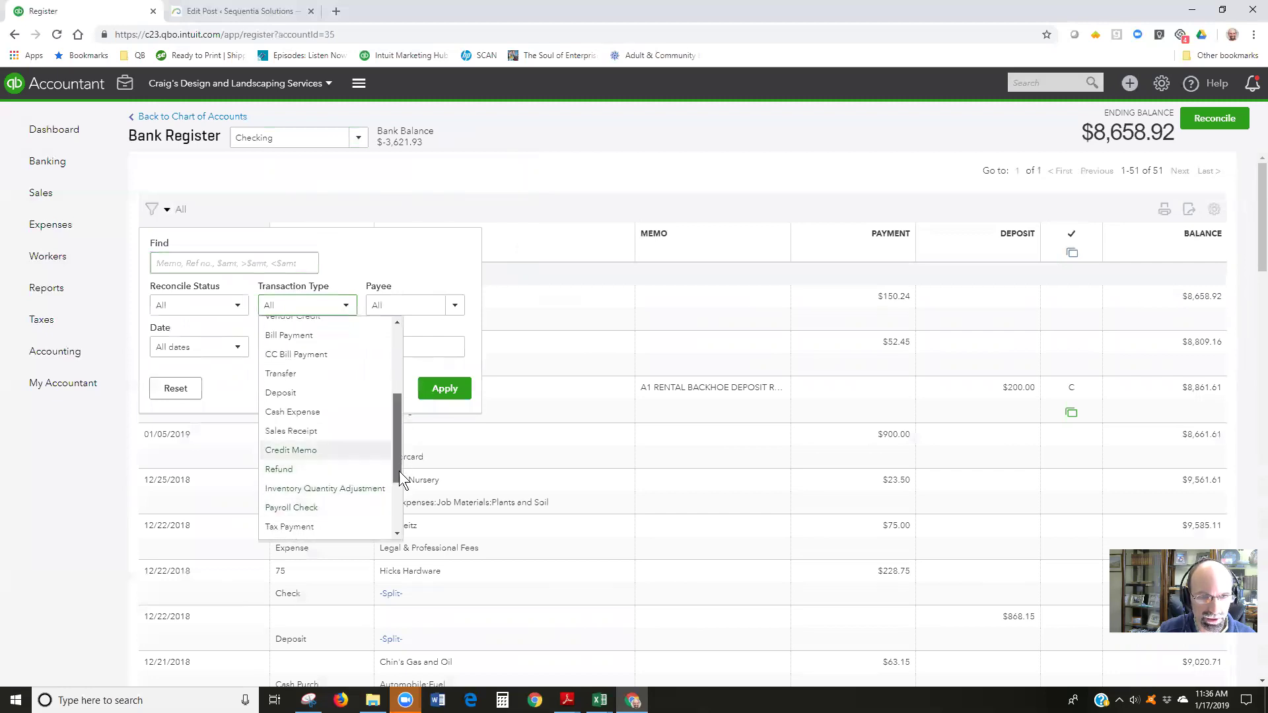
pyautogui.moveTo(399, 470)
pyautogui.mouseDown()
pyautogui.moveTo(390, 487)
pyautogui.moveTo(388, 445)
pyautogui.mouseUp()
pyautogui.click(298, 402)
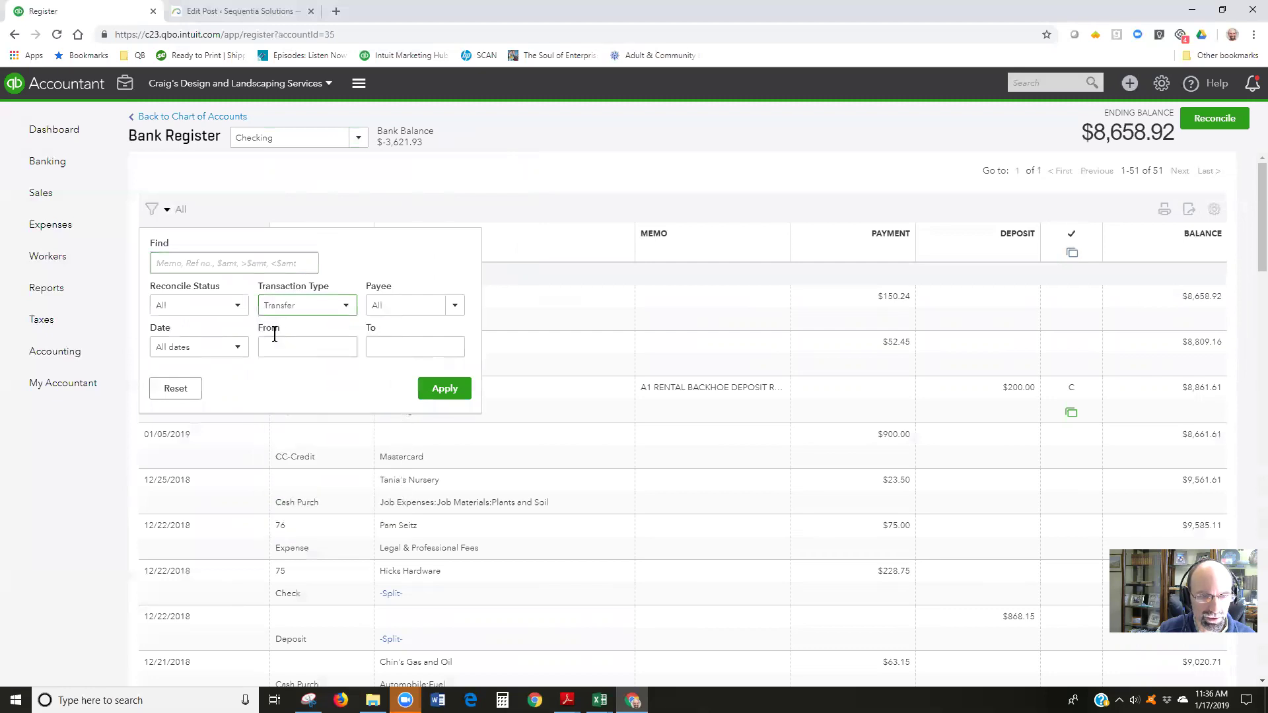
pyautogui.click(434, 390)
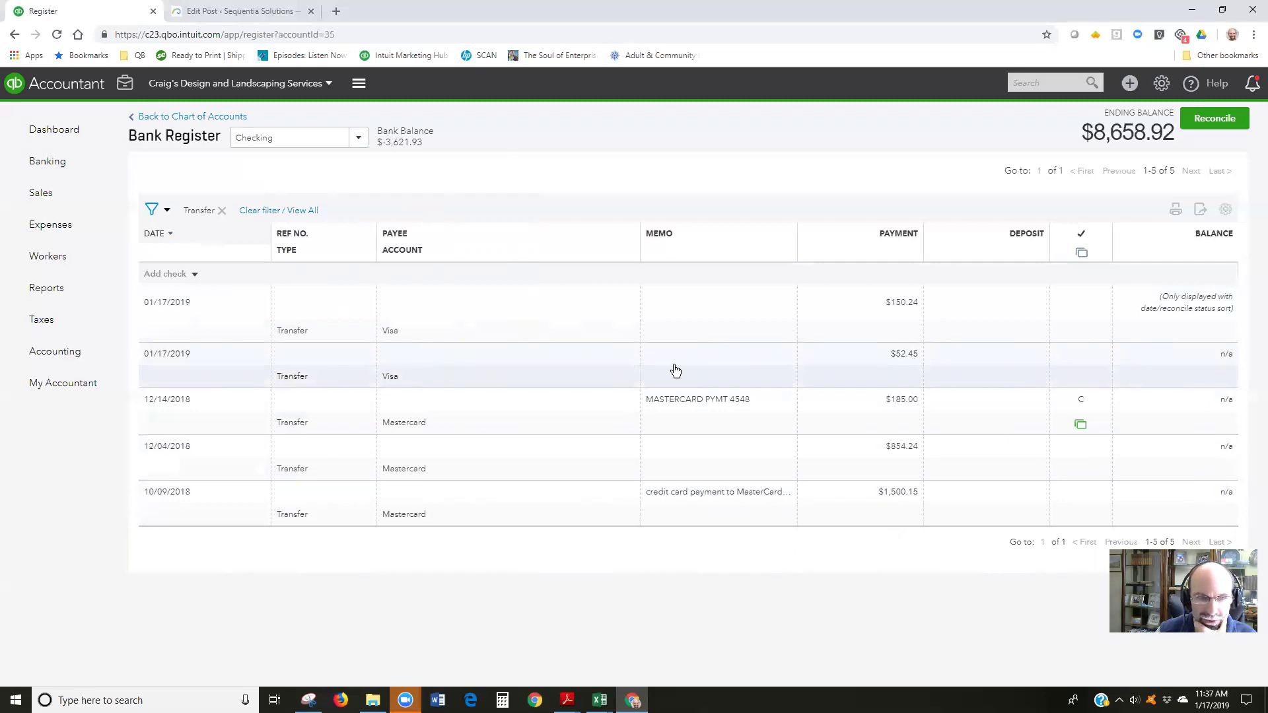
# Step: Change the 01/17/2019 $52.45 transfer's destination from Visa to Mastercard and save
pyautogui.click(482, 367)
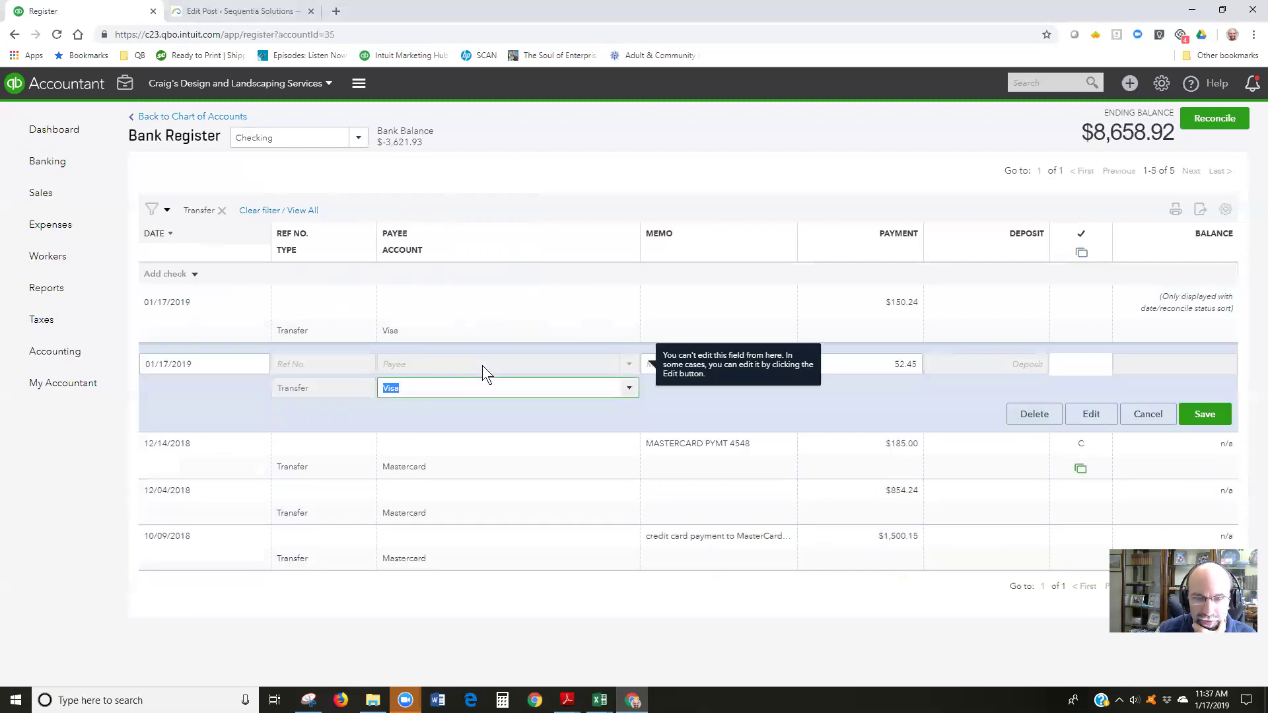
pyautogui.click(1095, 418)
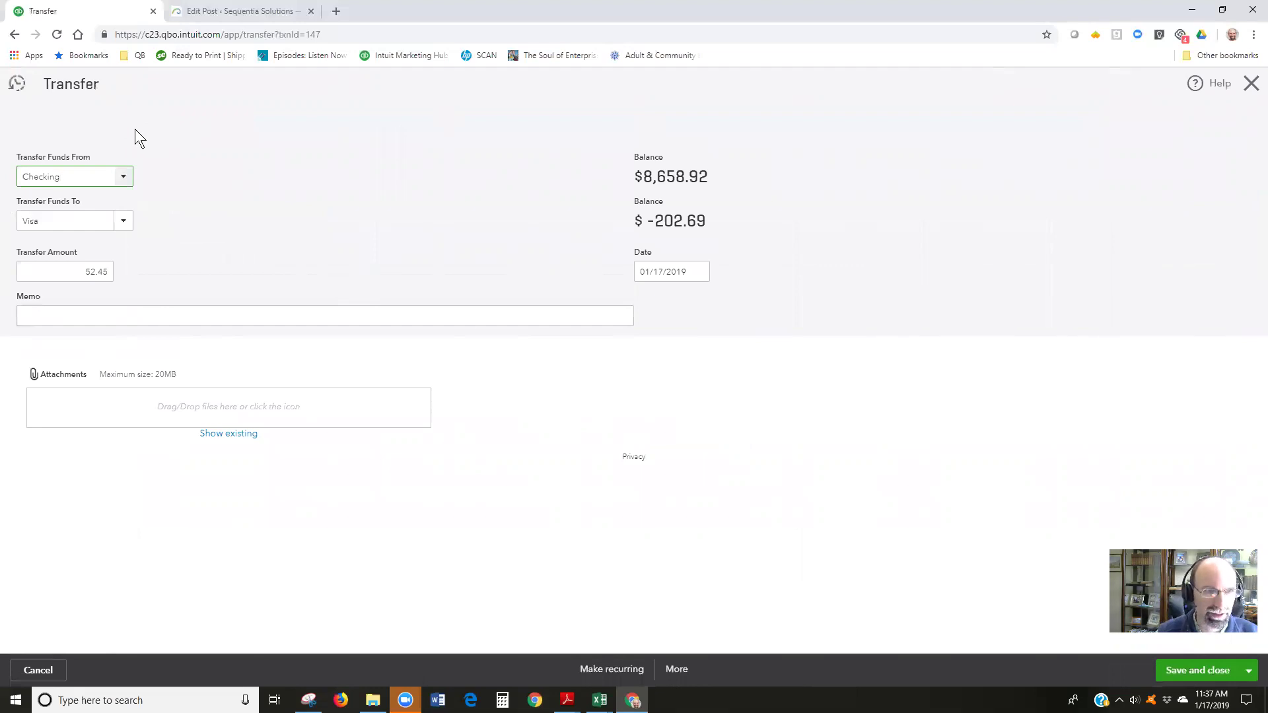
pyautogui.click(124, 222)
pyautogui.click(90, 271)
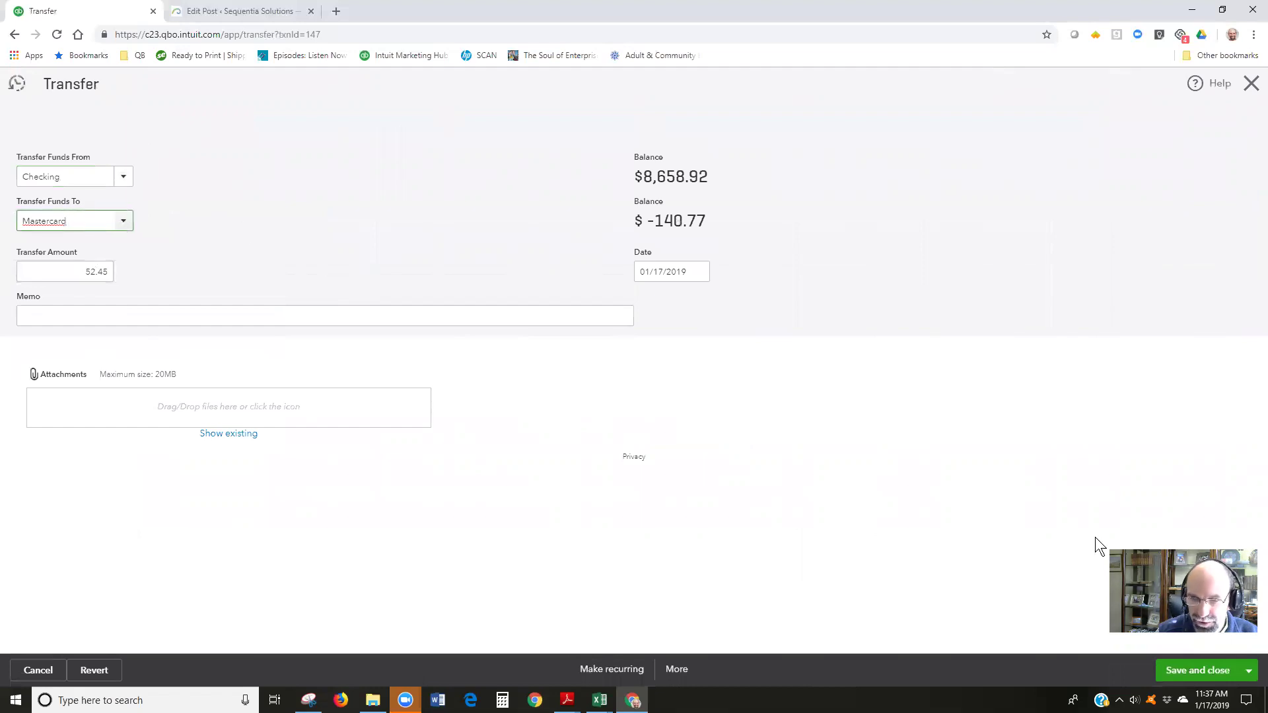
pyautogui.hotkey('ctrl', 'alt', 'd')
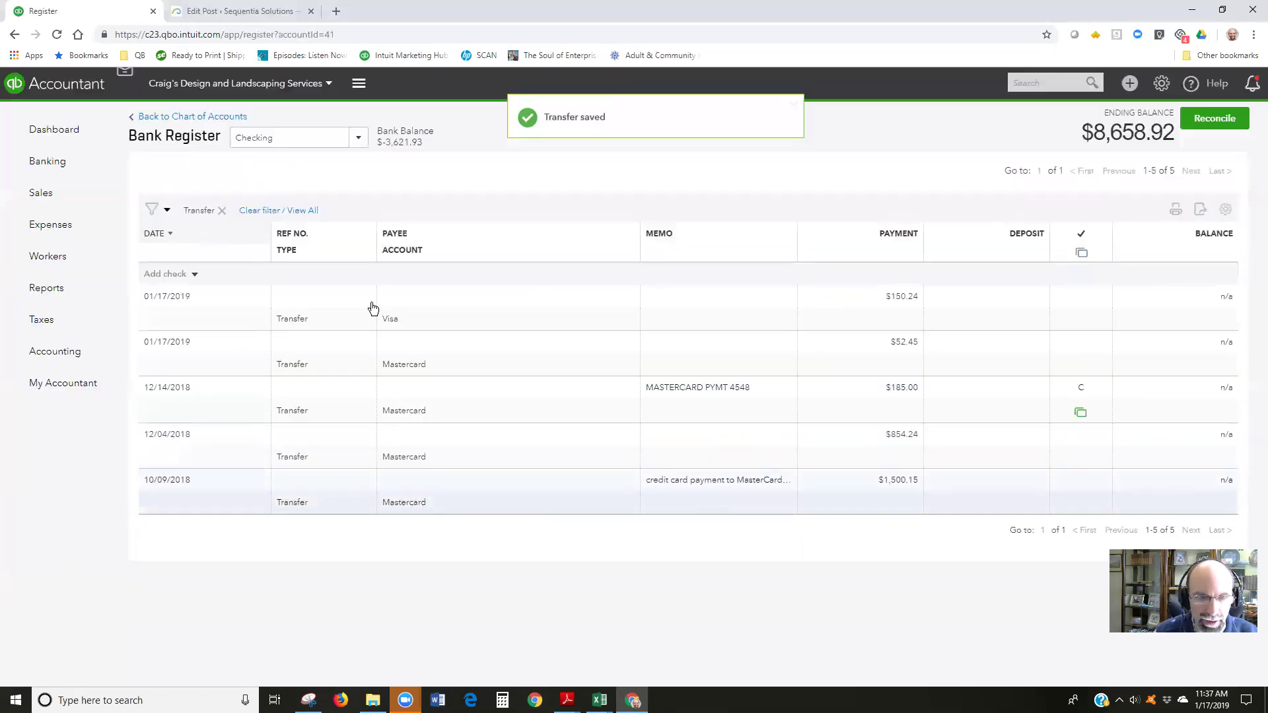